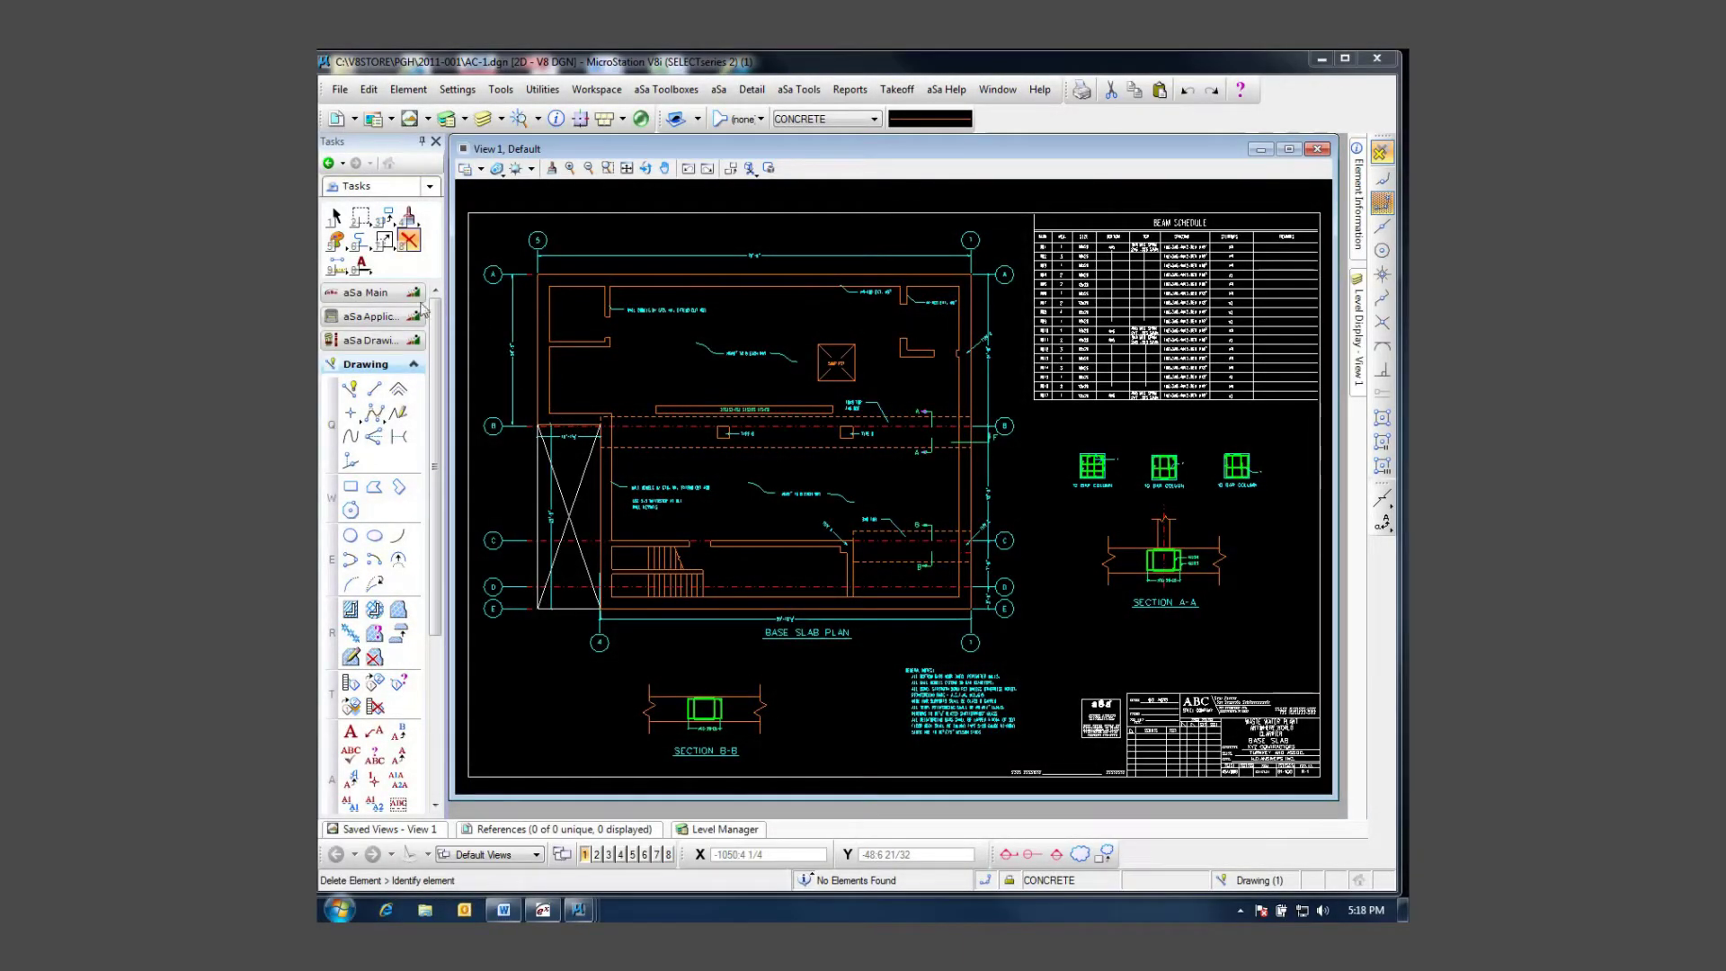
# Window-select the beam schedule, section details and sheet border, then delete them
pyautogui.click(334, 216)
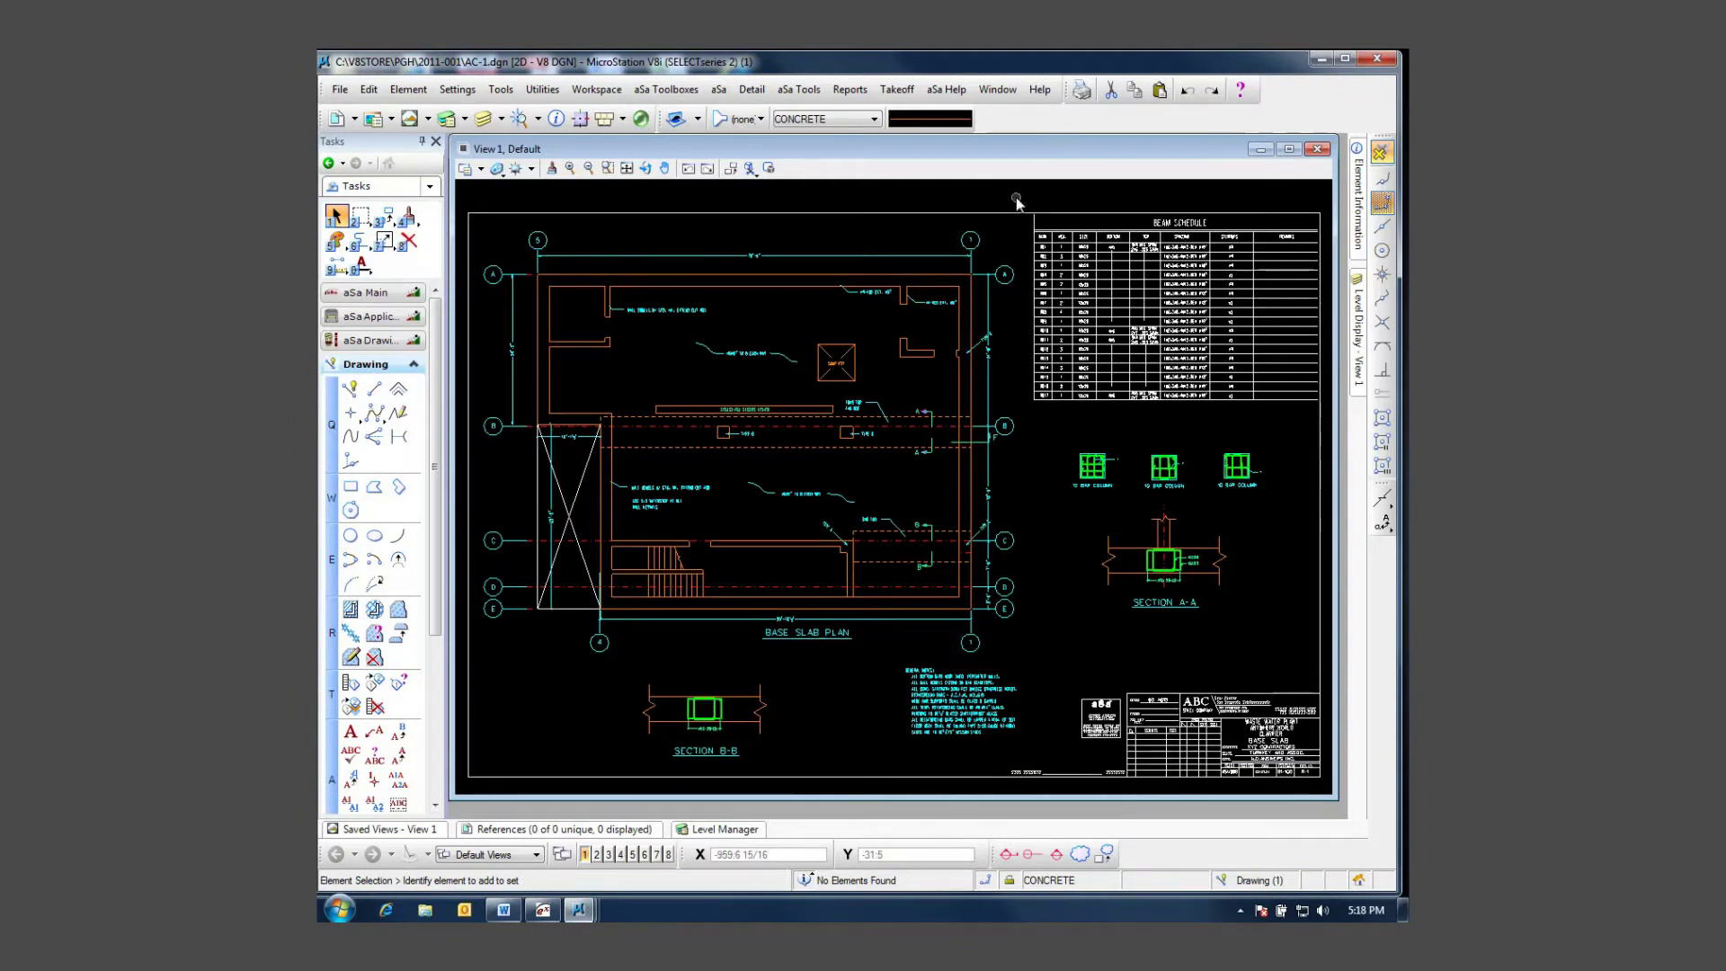
pyautogui.moveTo(1021, 196)
pyautogui.mouseDown()
pyautogui.moveTo(1068, 330)
pyautogui.moveTo(1327, 636)
pyautogui.mouseUp()
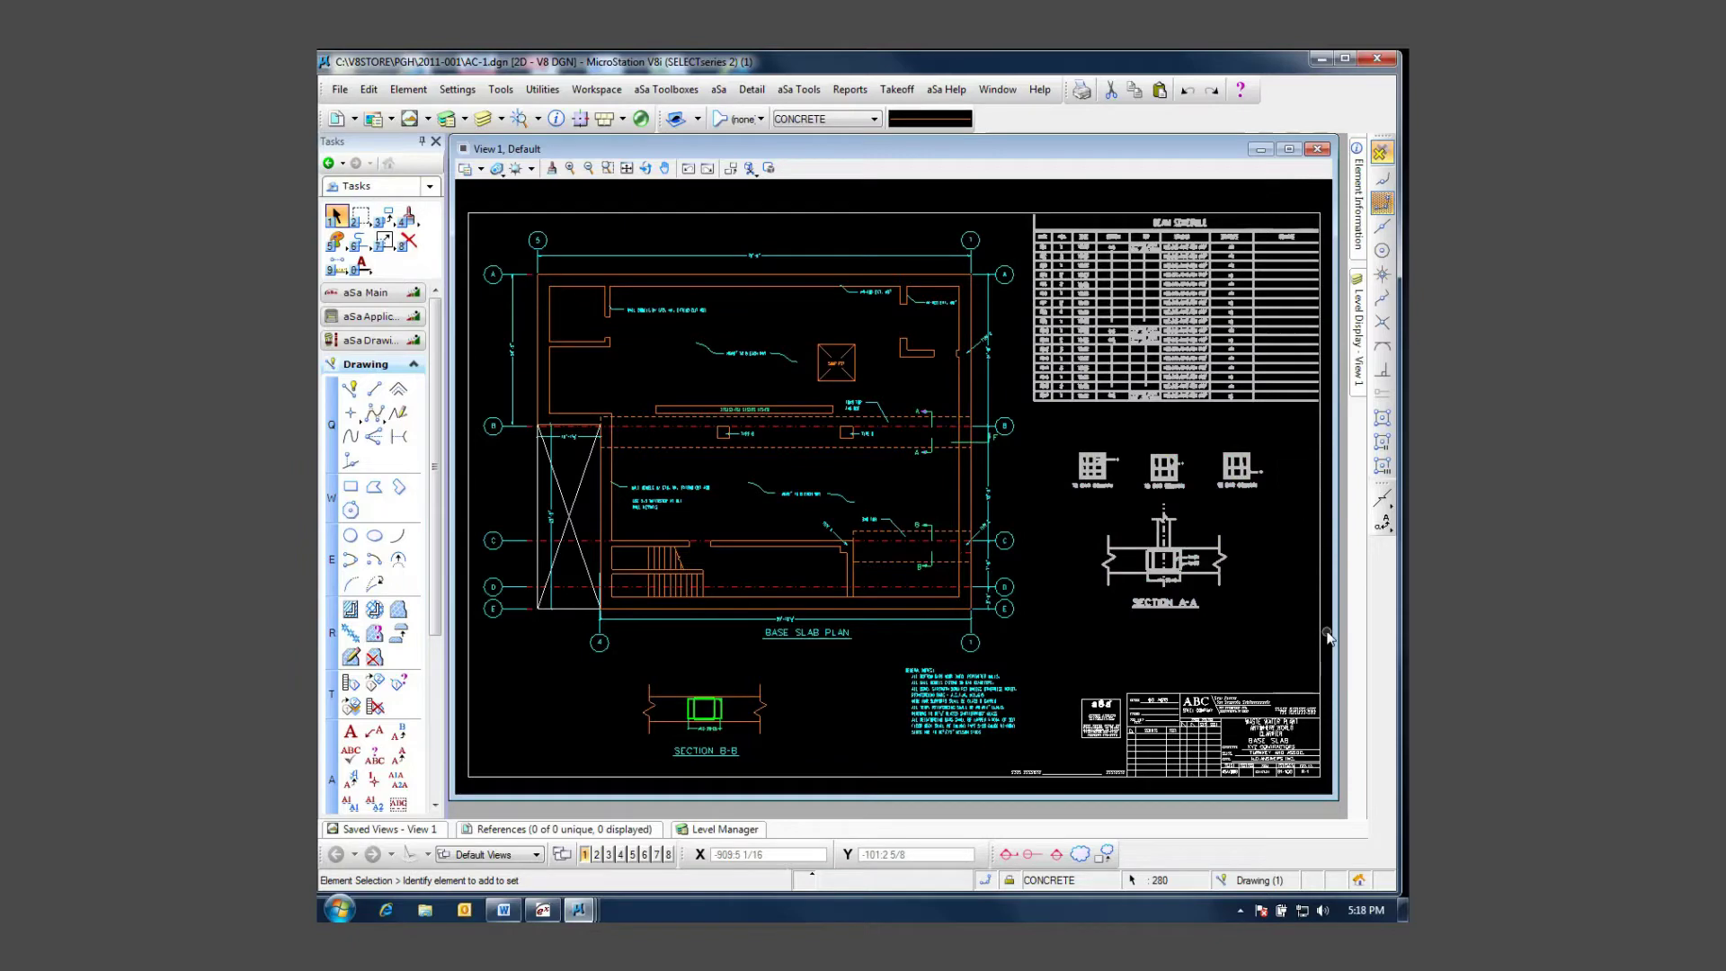
pyautogui.press('Delete')
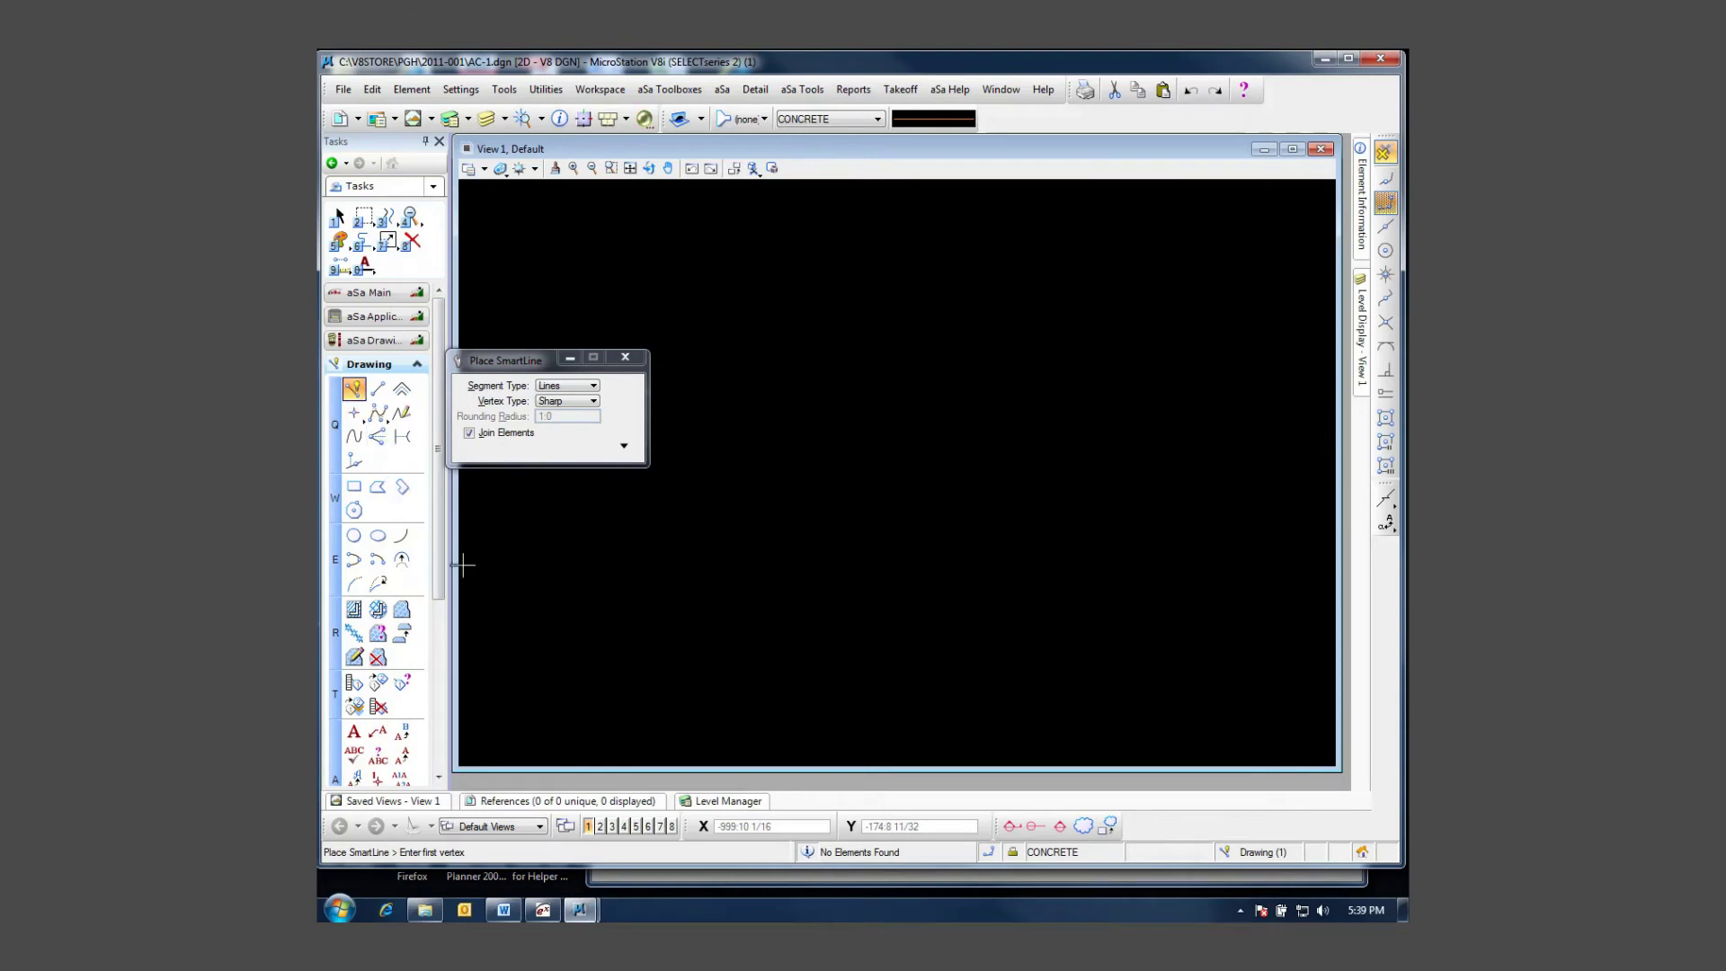
# Draw the stepped slab outline as a SmartLine: 45 bottom edge, 15 right edge, then the remaining corners
pyautogui.click(487, 698)
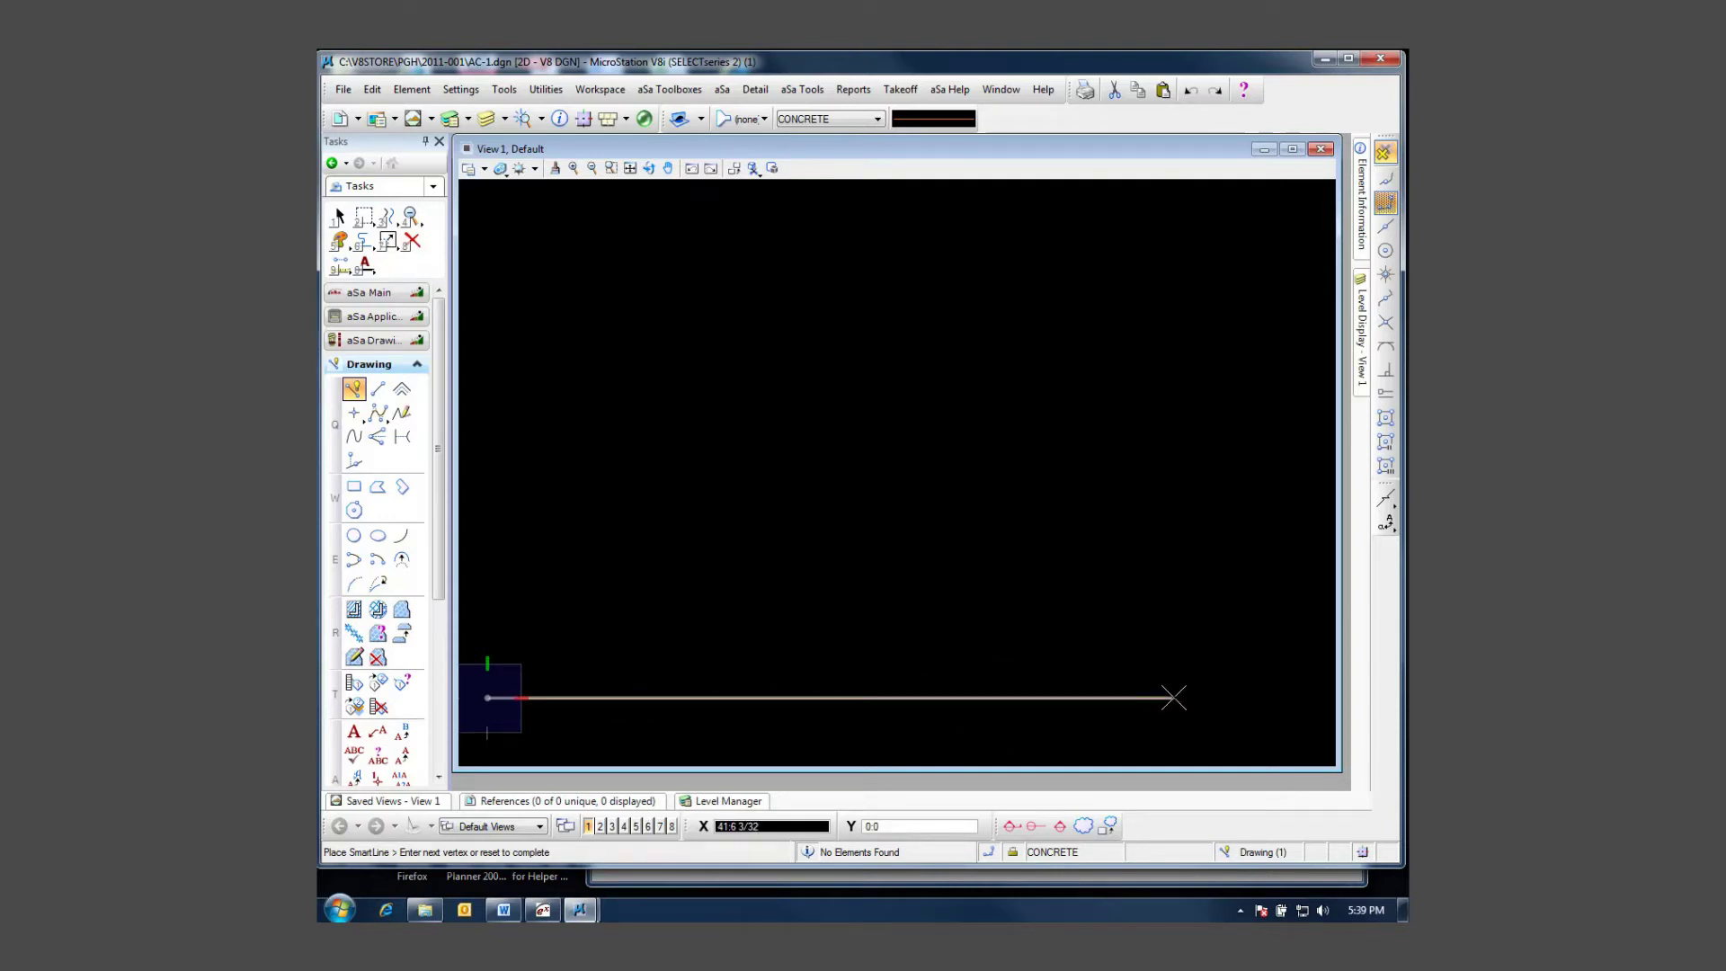
pyautogui.write('45')
pyautogui.click(1173, 697)
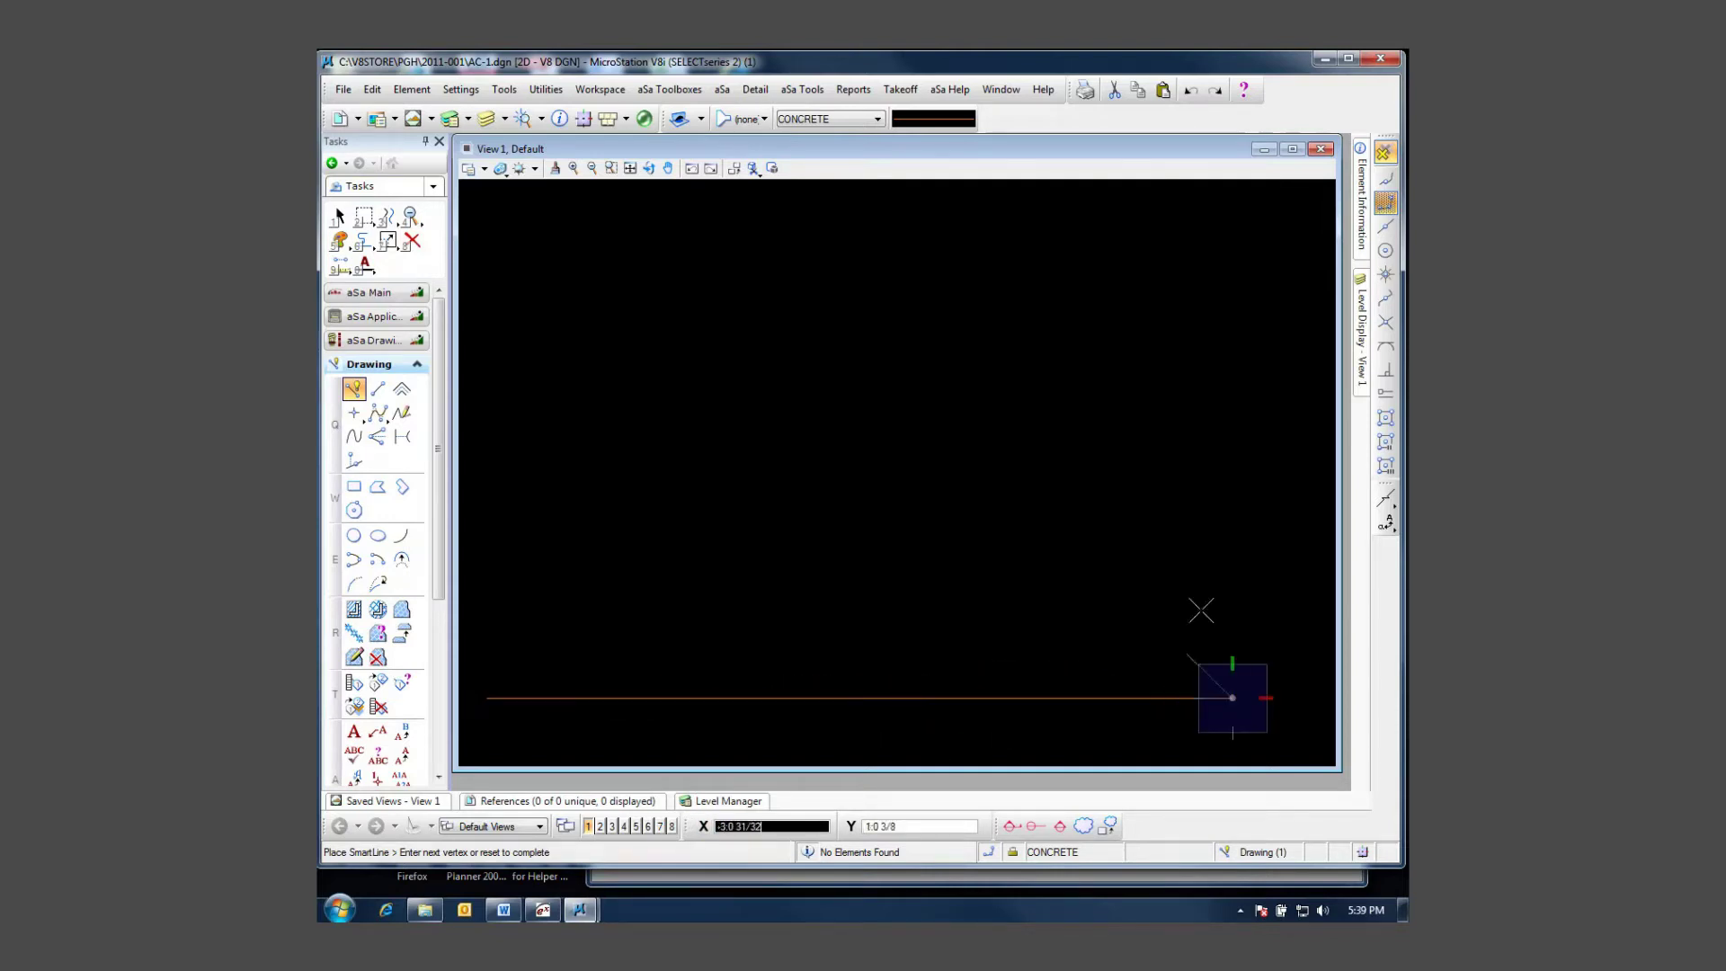
pyautogui.write('15')
pyautogui.click(1226, 437)
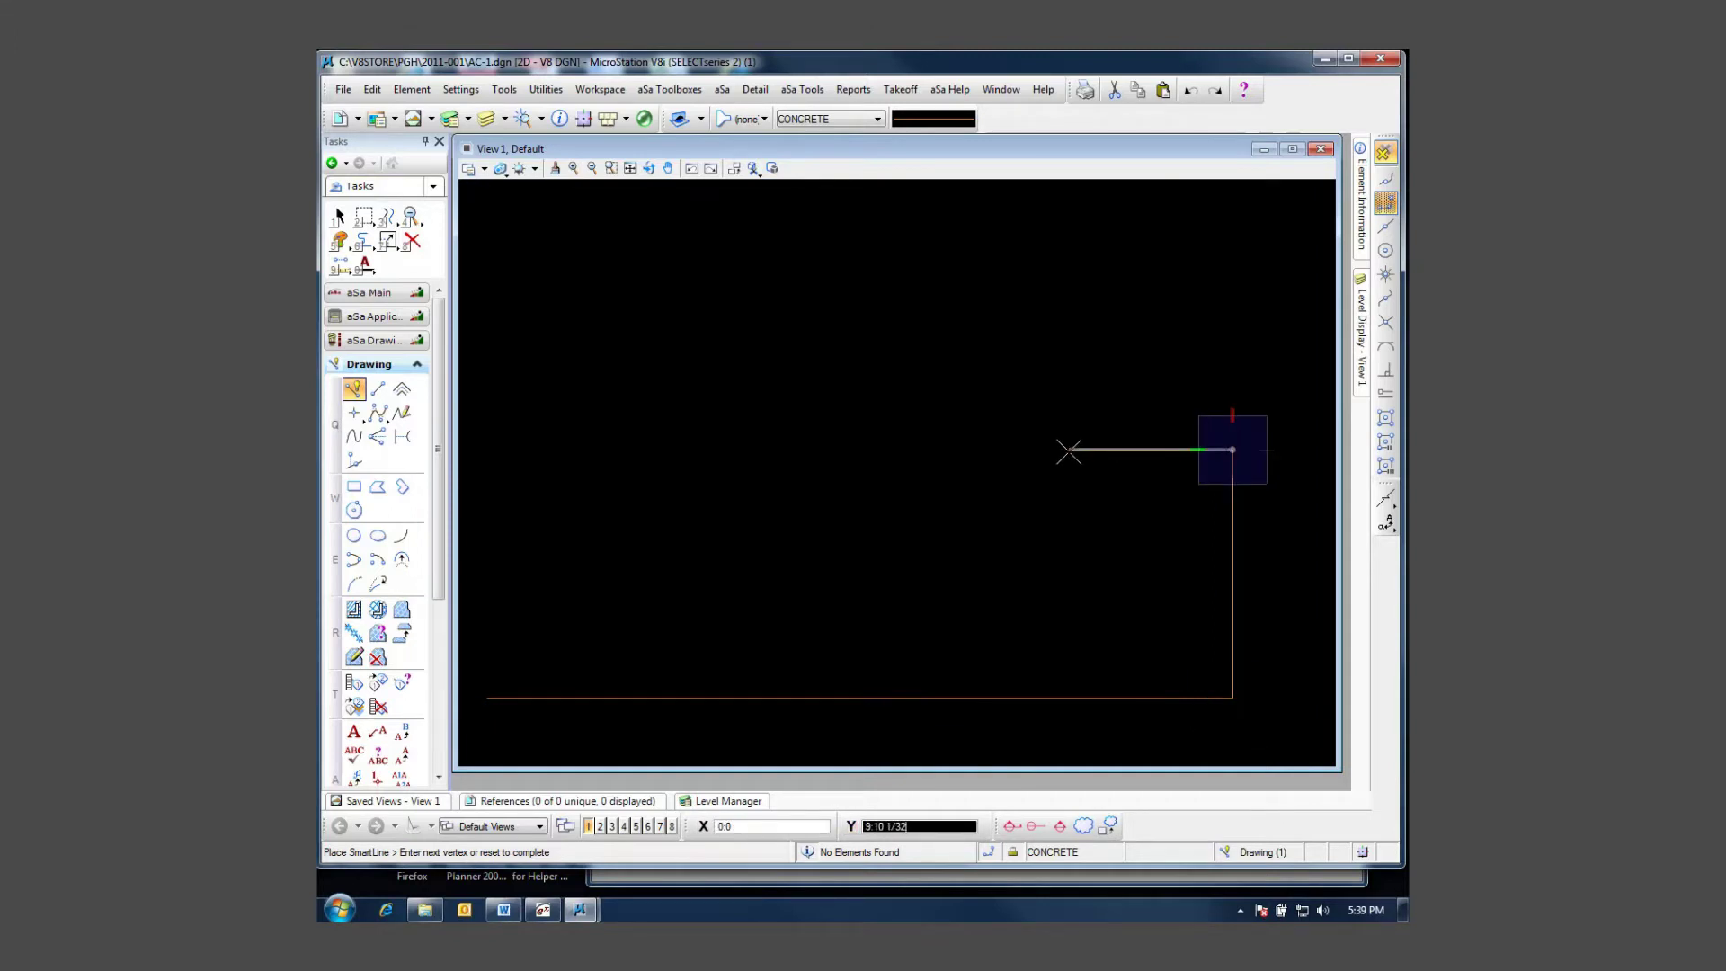
pyautogui.click(1069, 451)
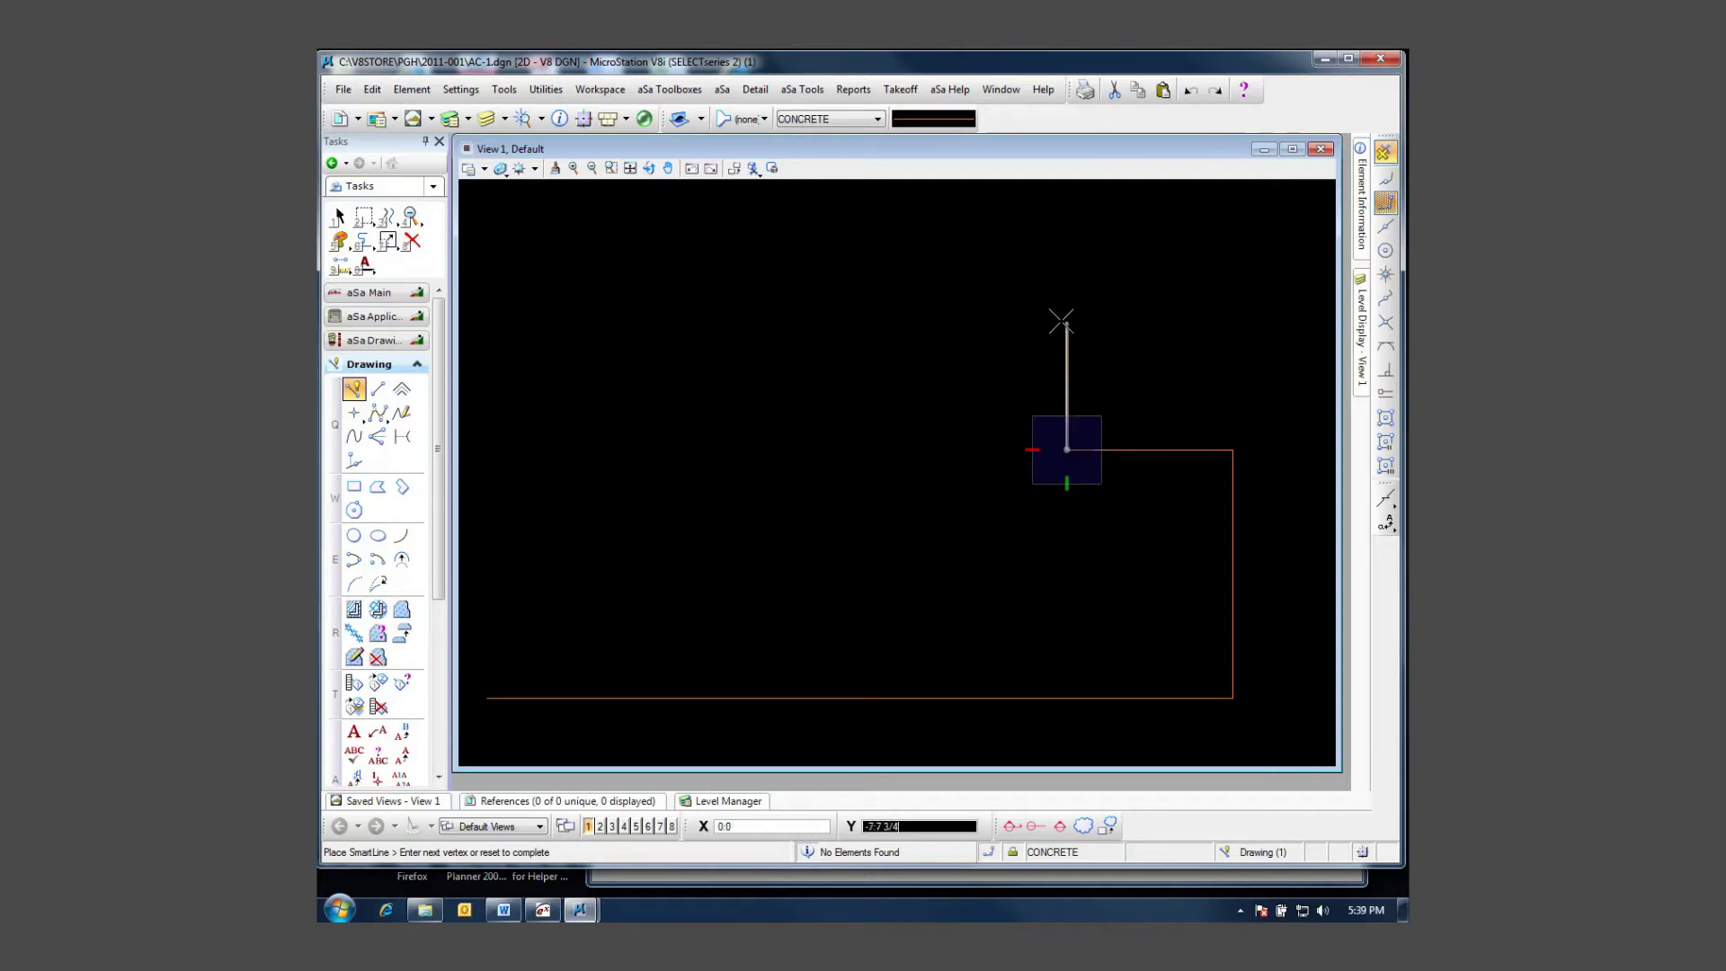
pyautogui.click(1064, 284)
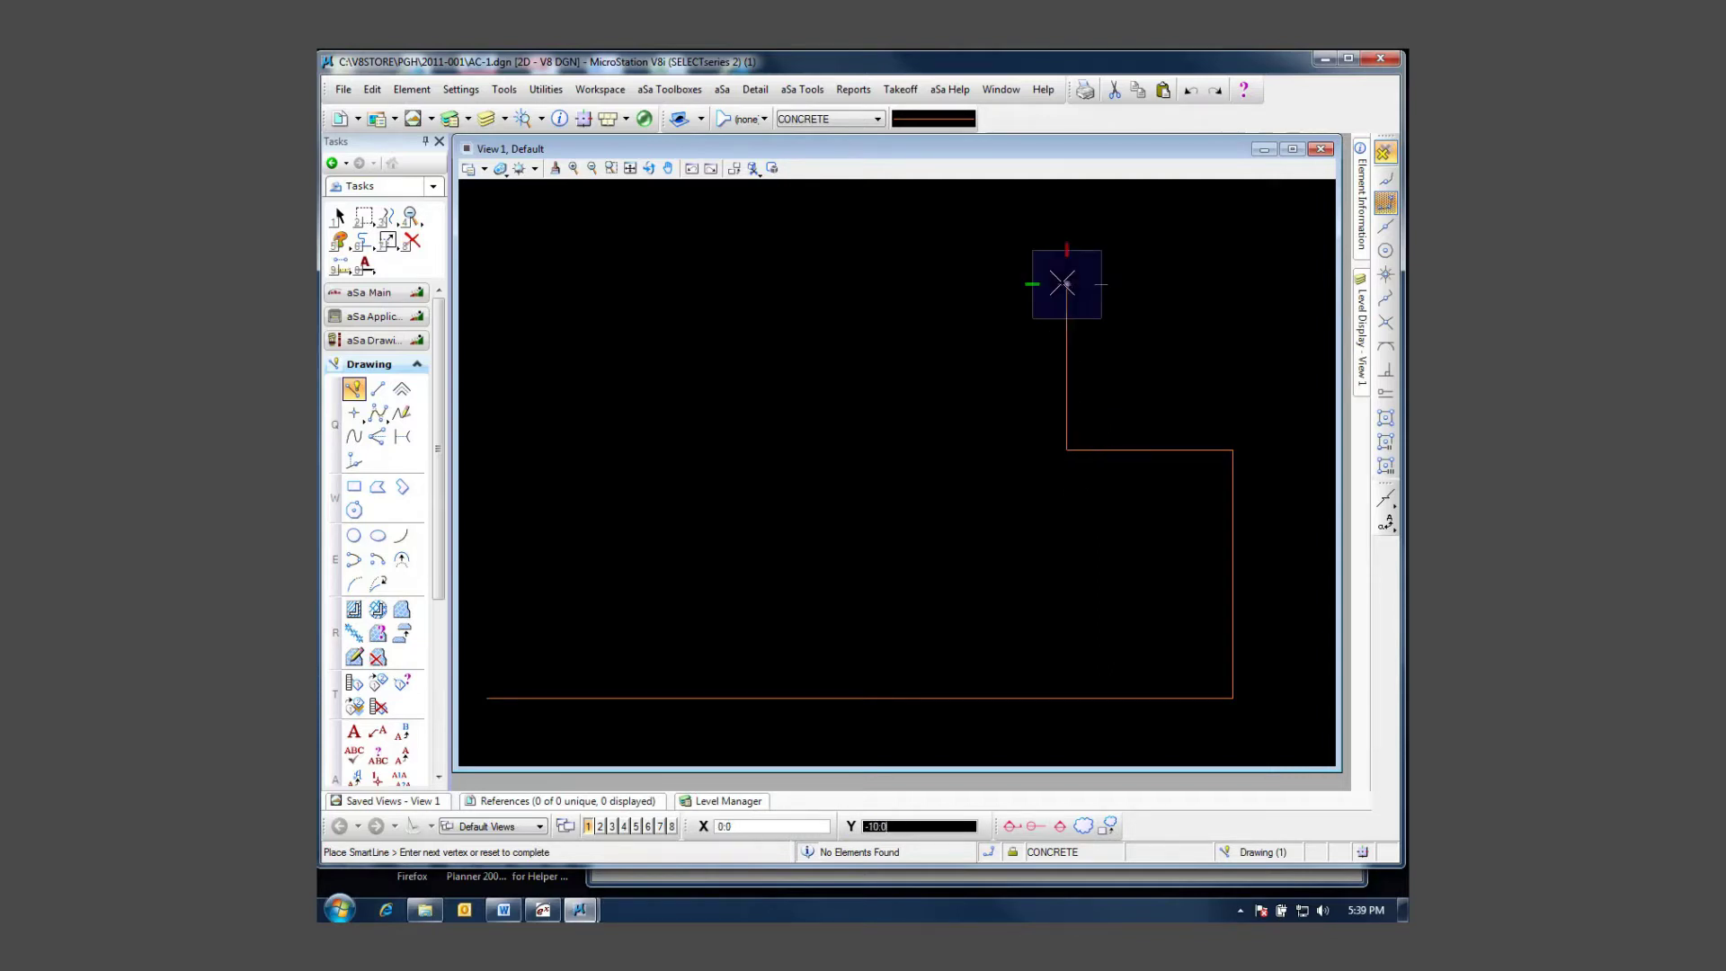
pyautogui.click(900, 284)
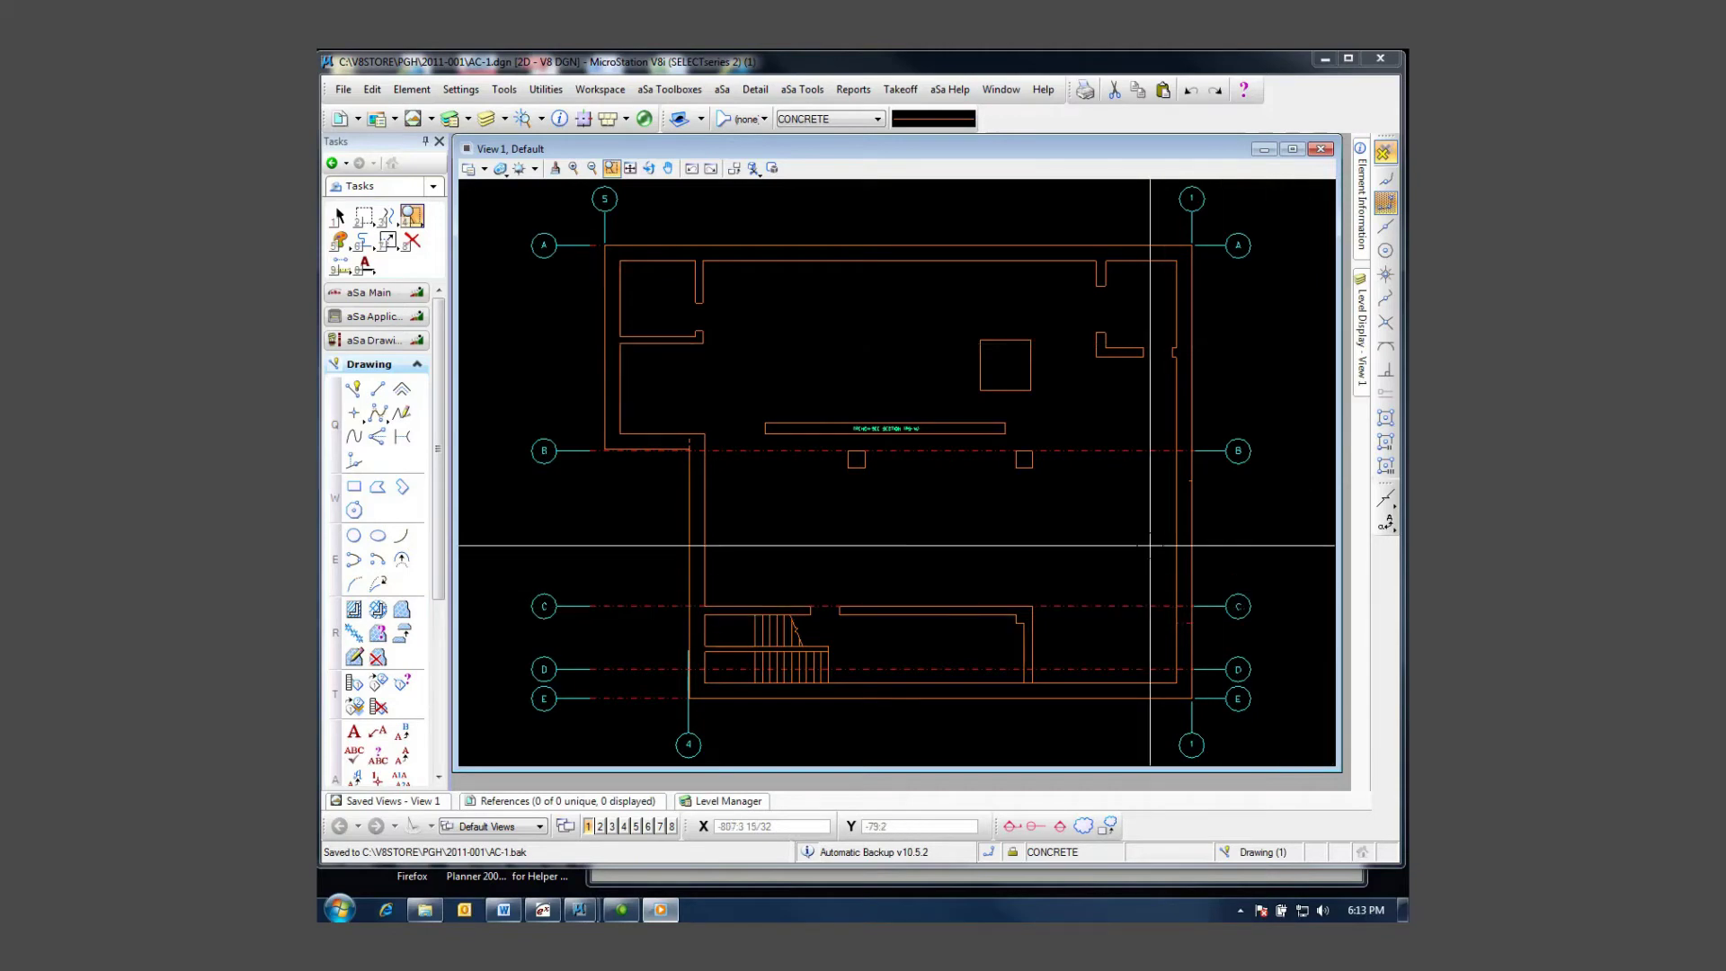
# Start the aSa Linear rebar tool from the Detail menu
pyautogui.click(757, 91)
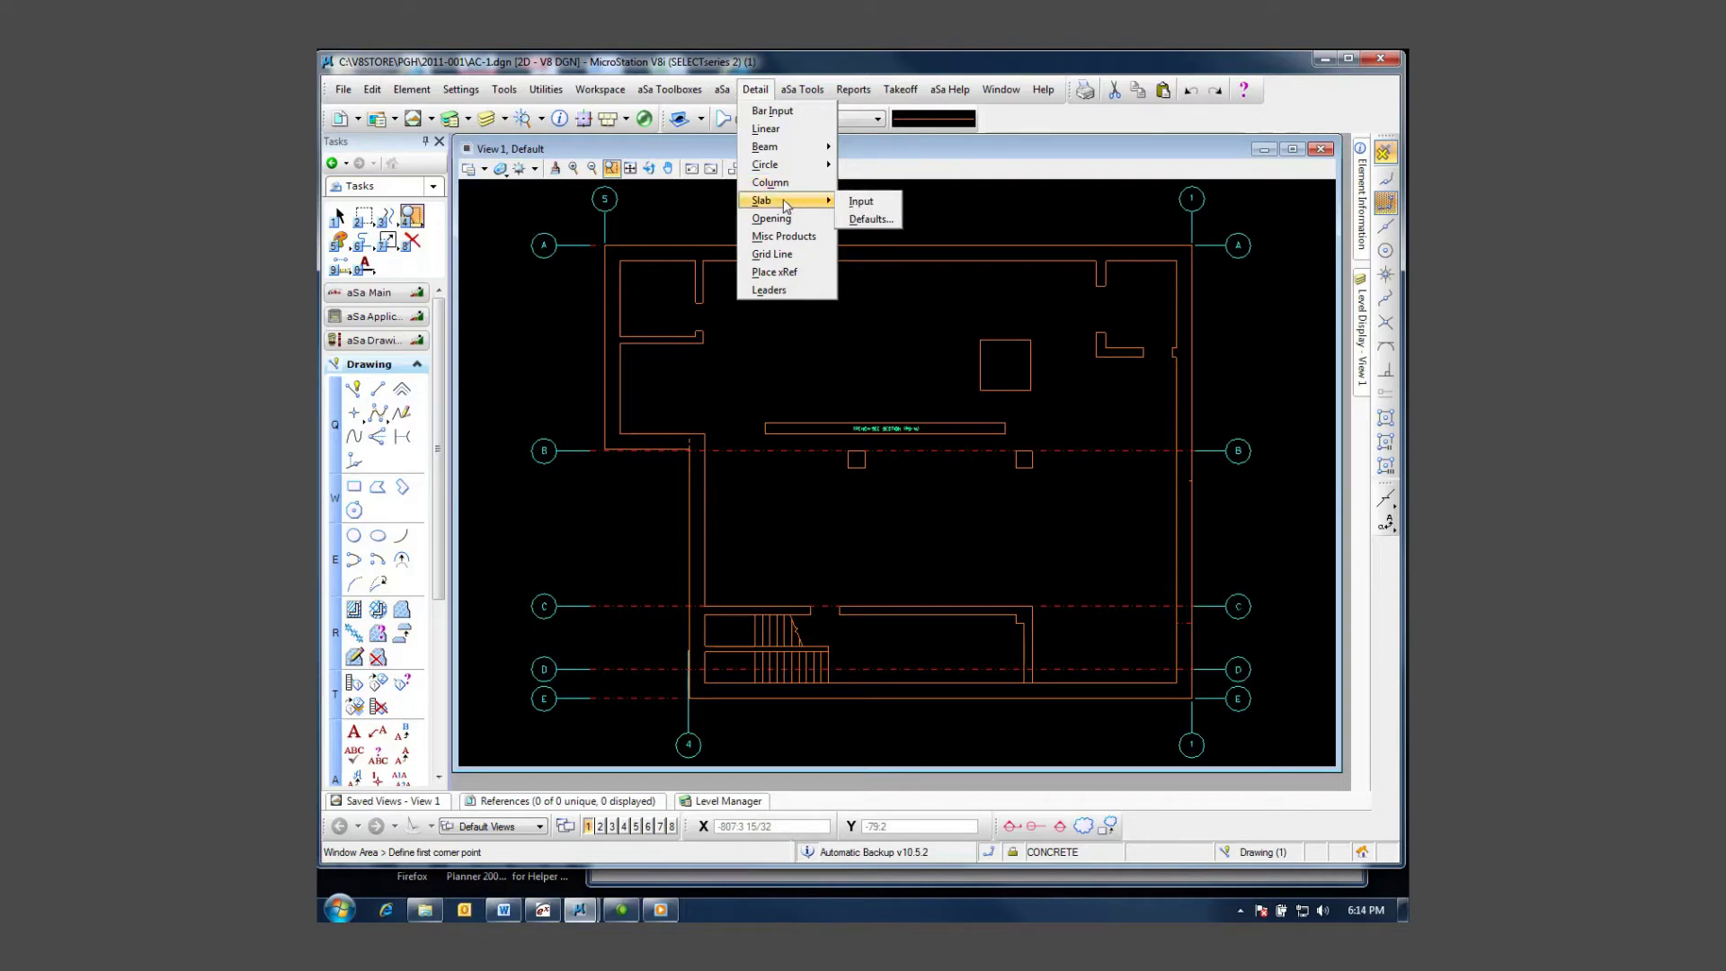
pyautogui.click(769, 129)
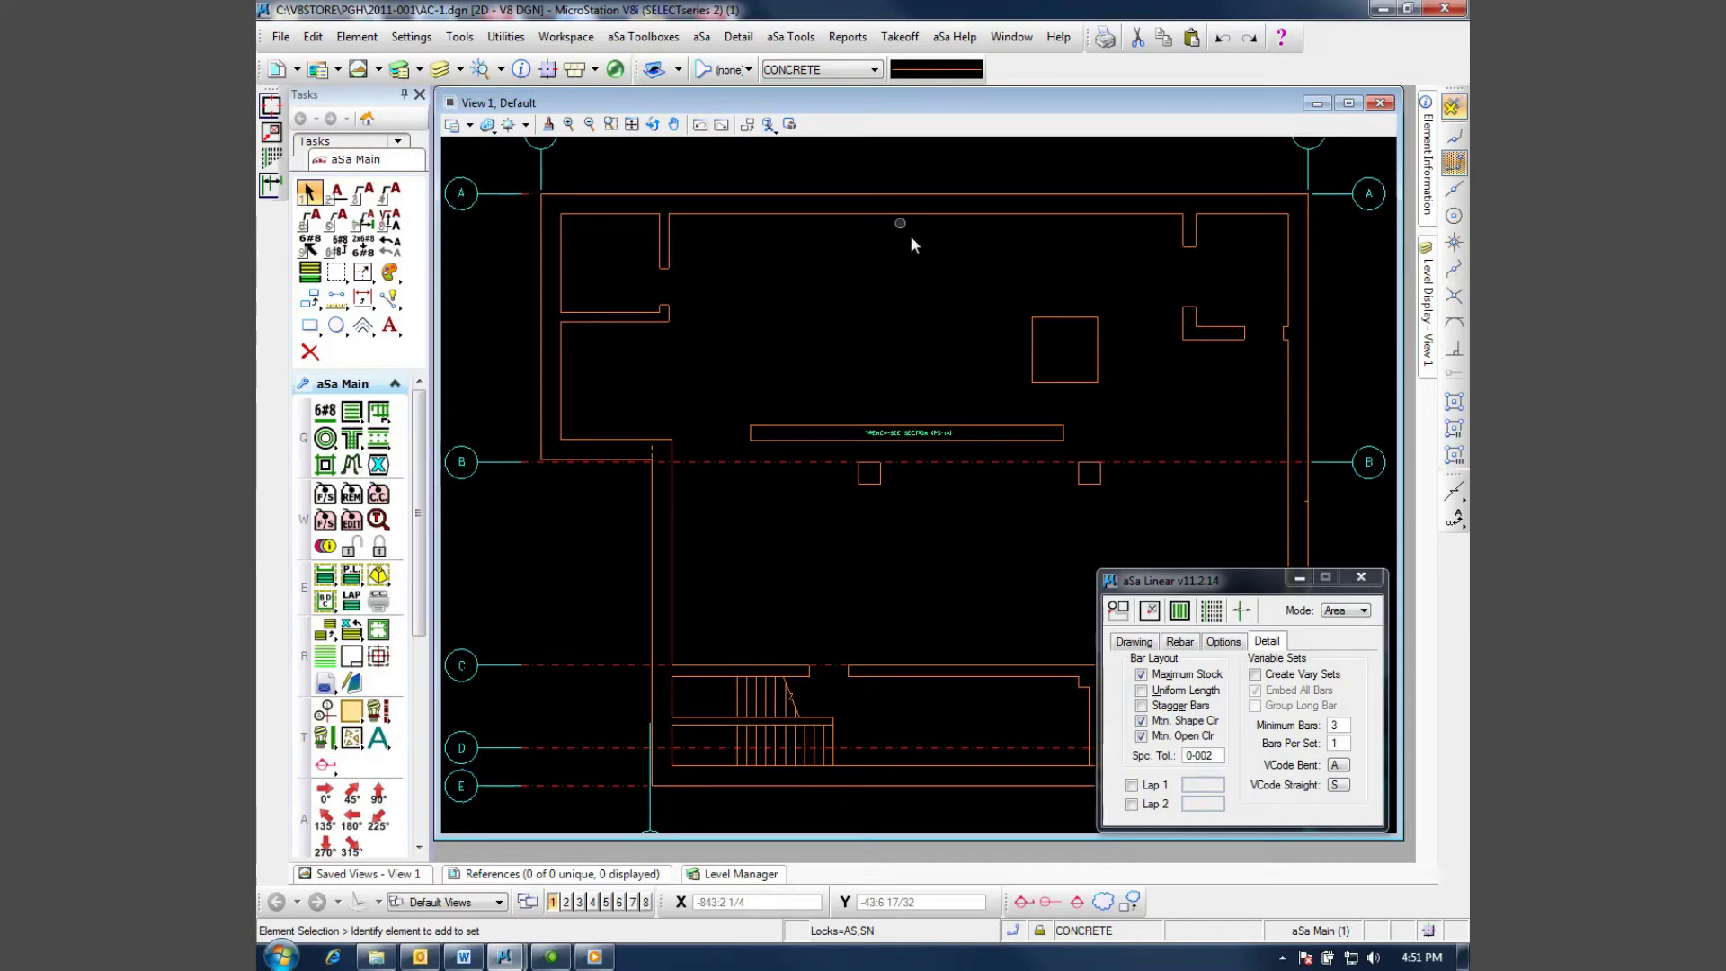
# Define the square as a slab opening and generate the linear bottom-mat bars
pyautogui.click(1054, 317)
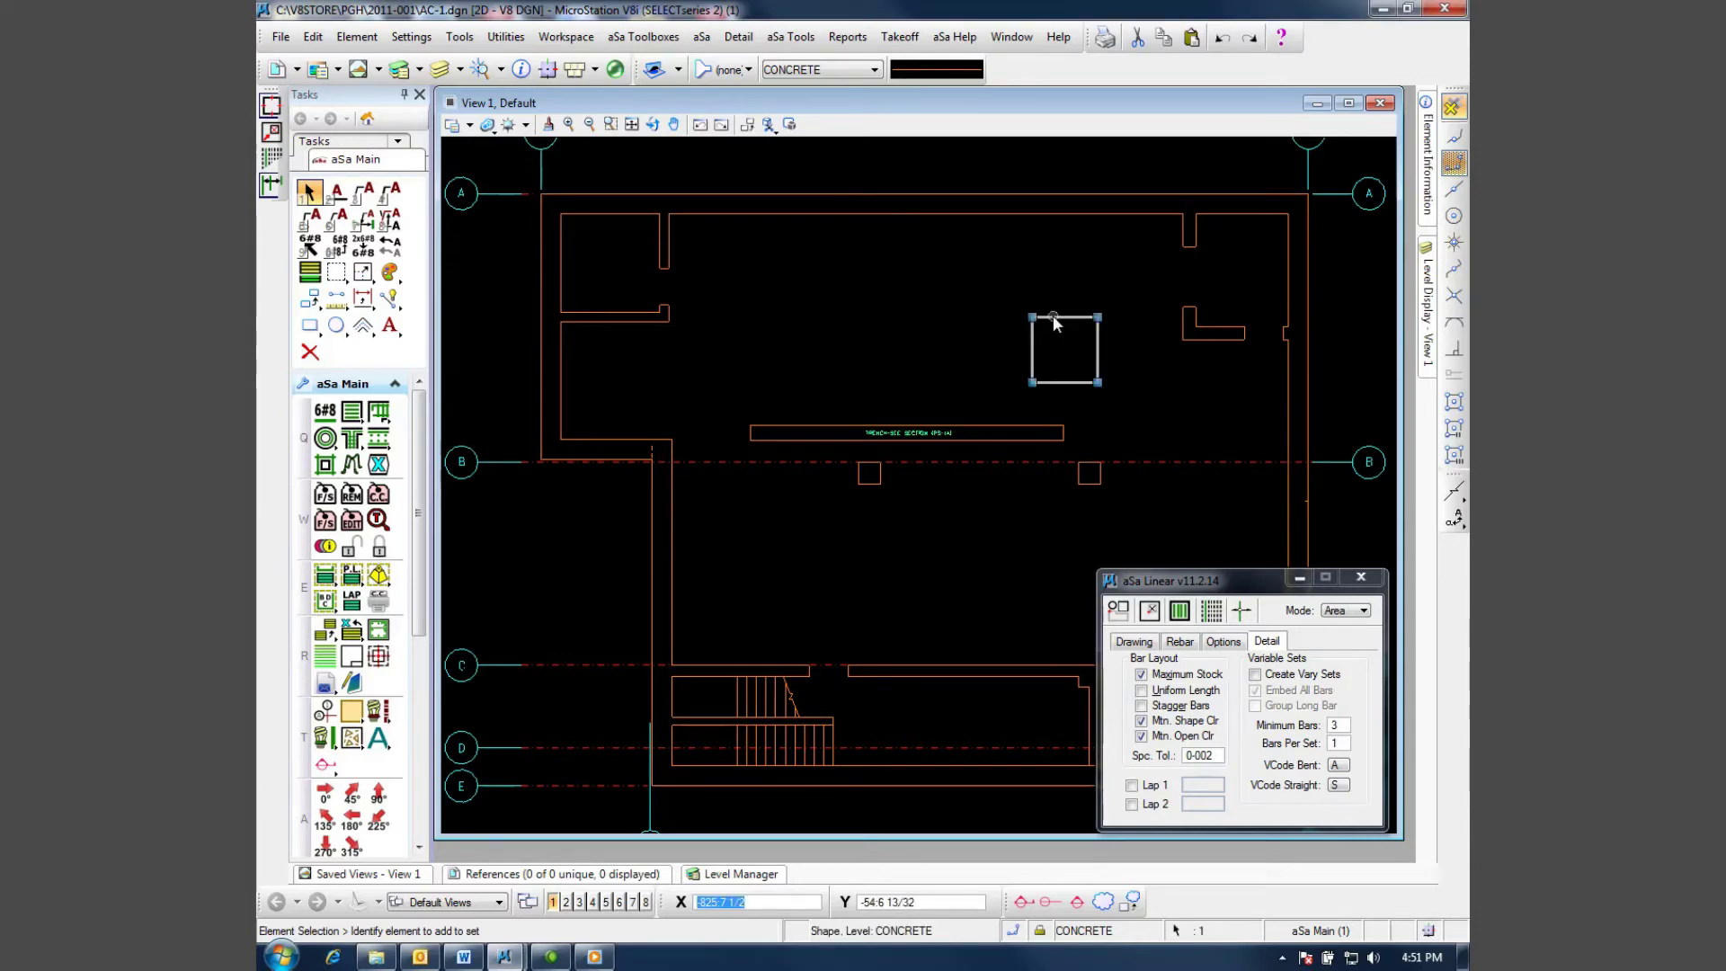
pyautogui.click(1153, 615)
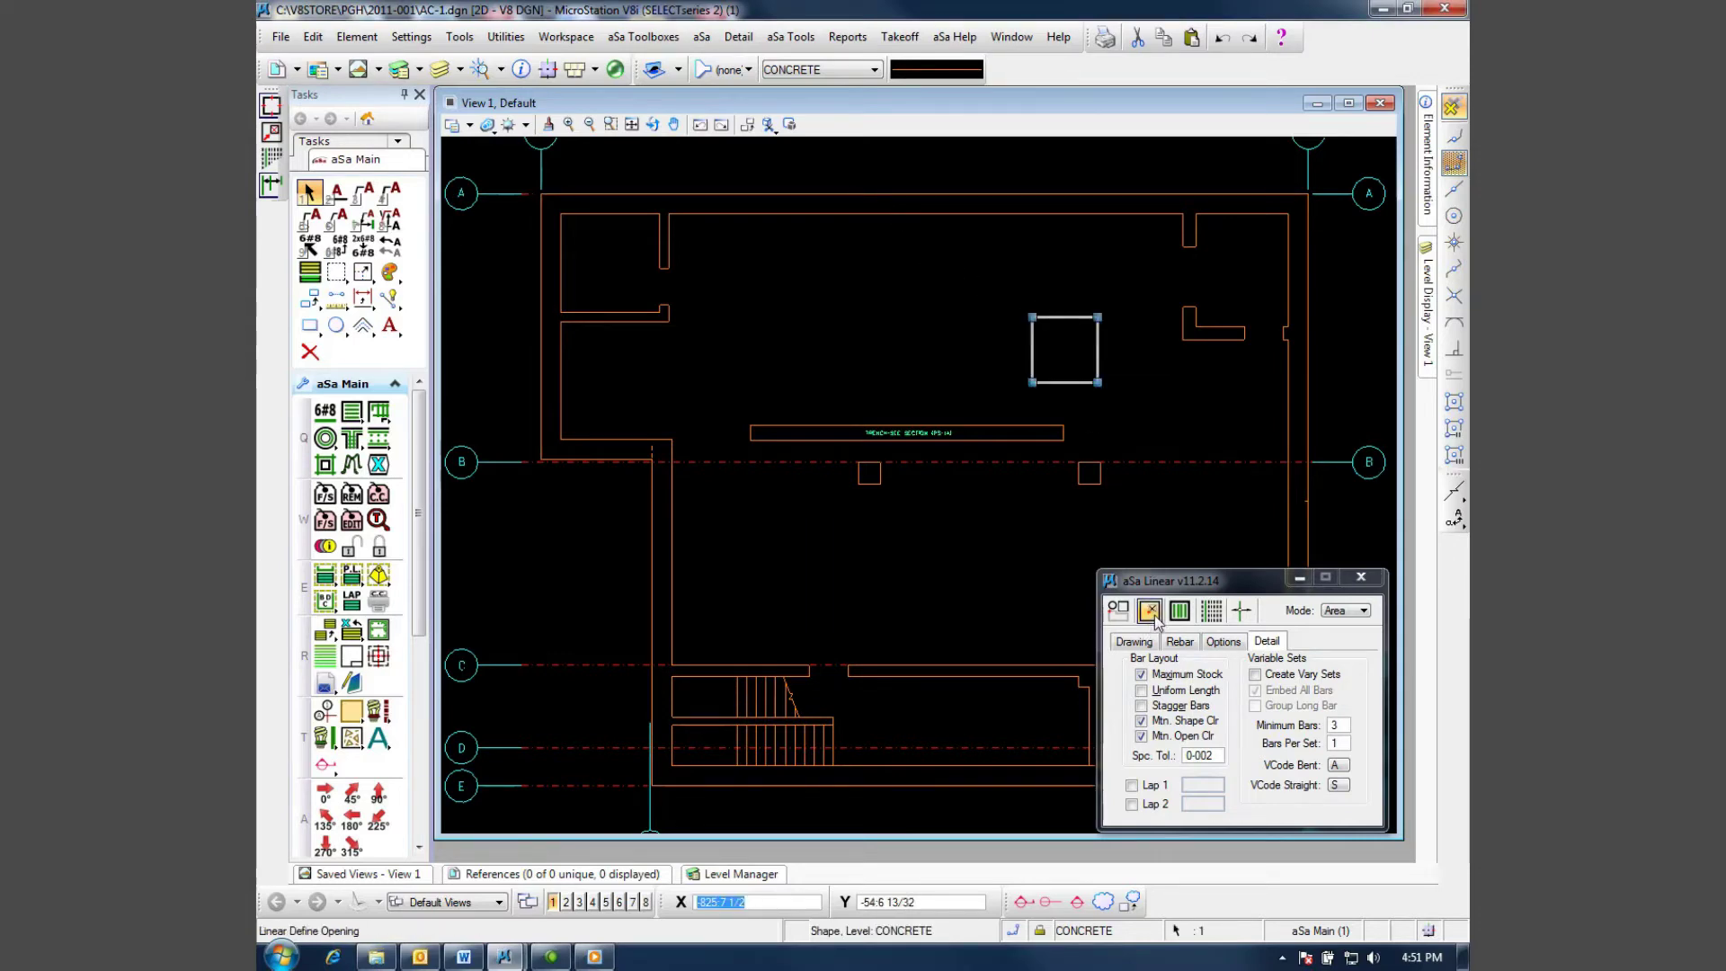
pyautogui.click(1180, 613)
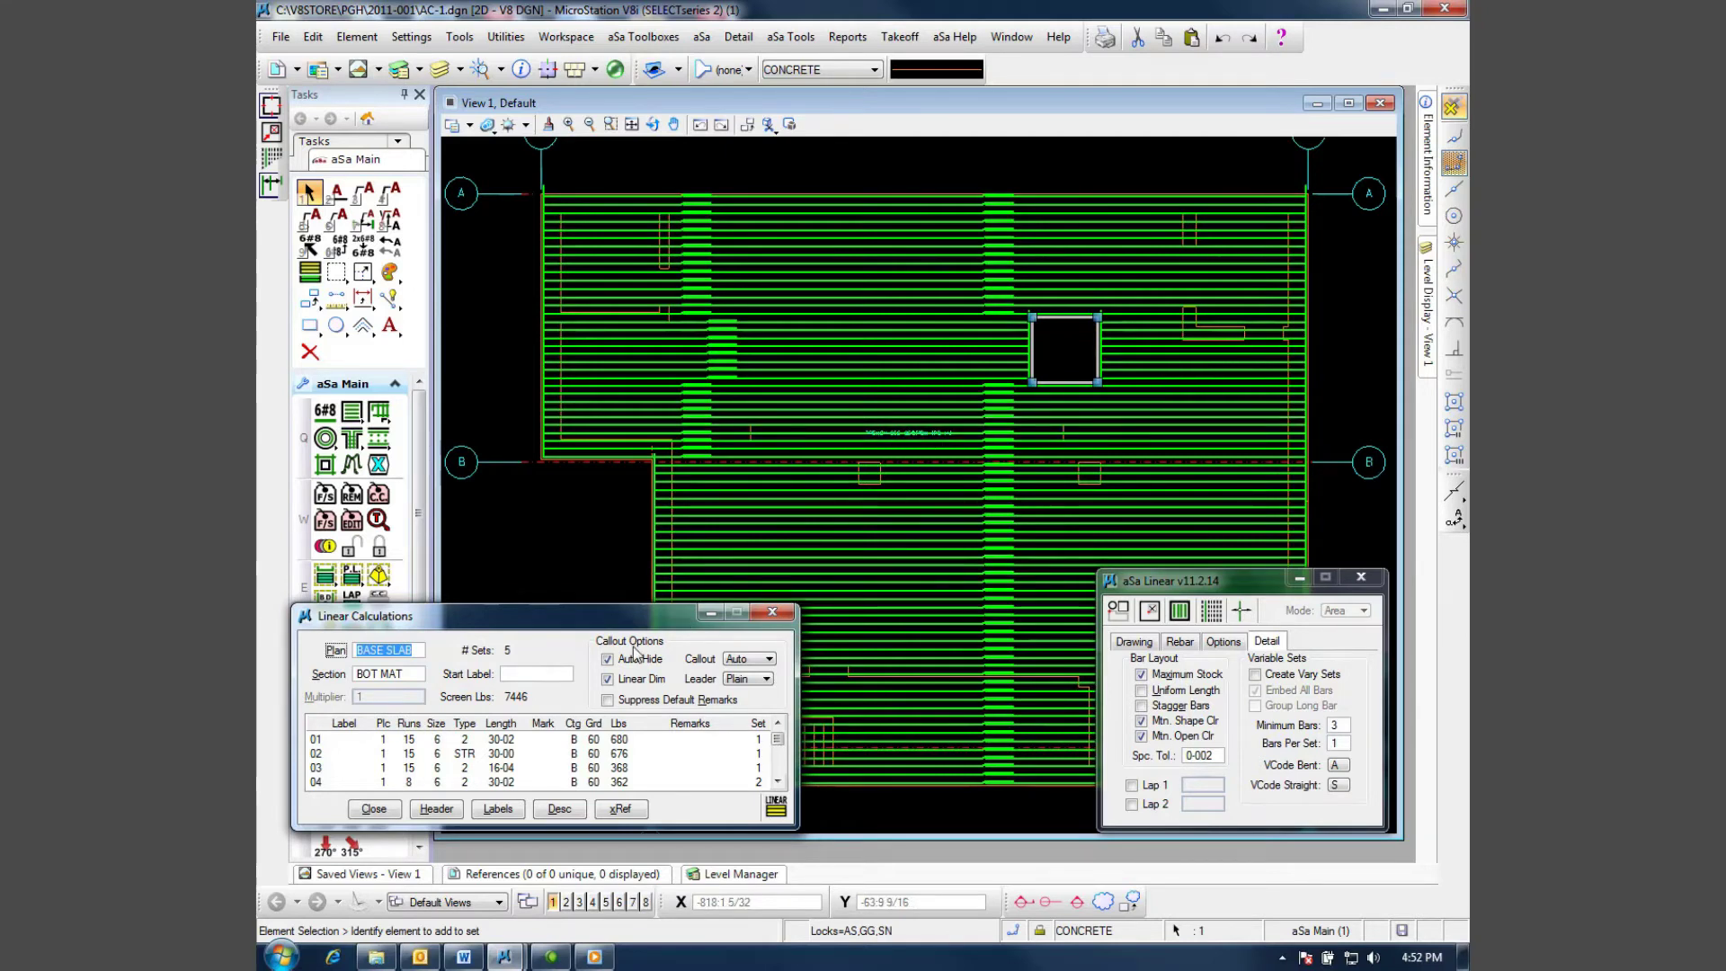
# Dimension and label bar sets 01–03, set 05 and the set beside the square opening
pyautogui.moveTo(531, 739); pyautogui.dragTo(499, 777)
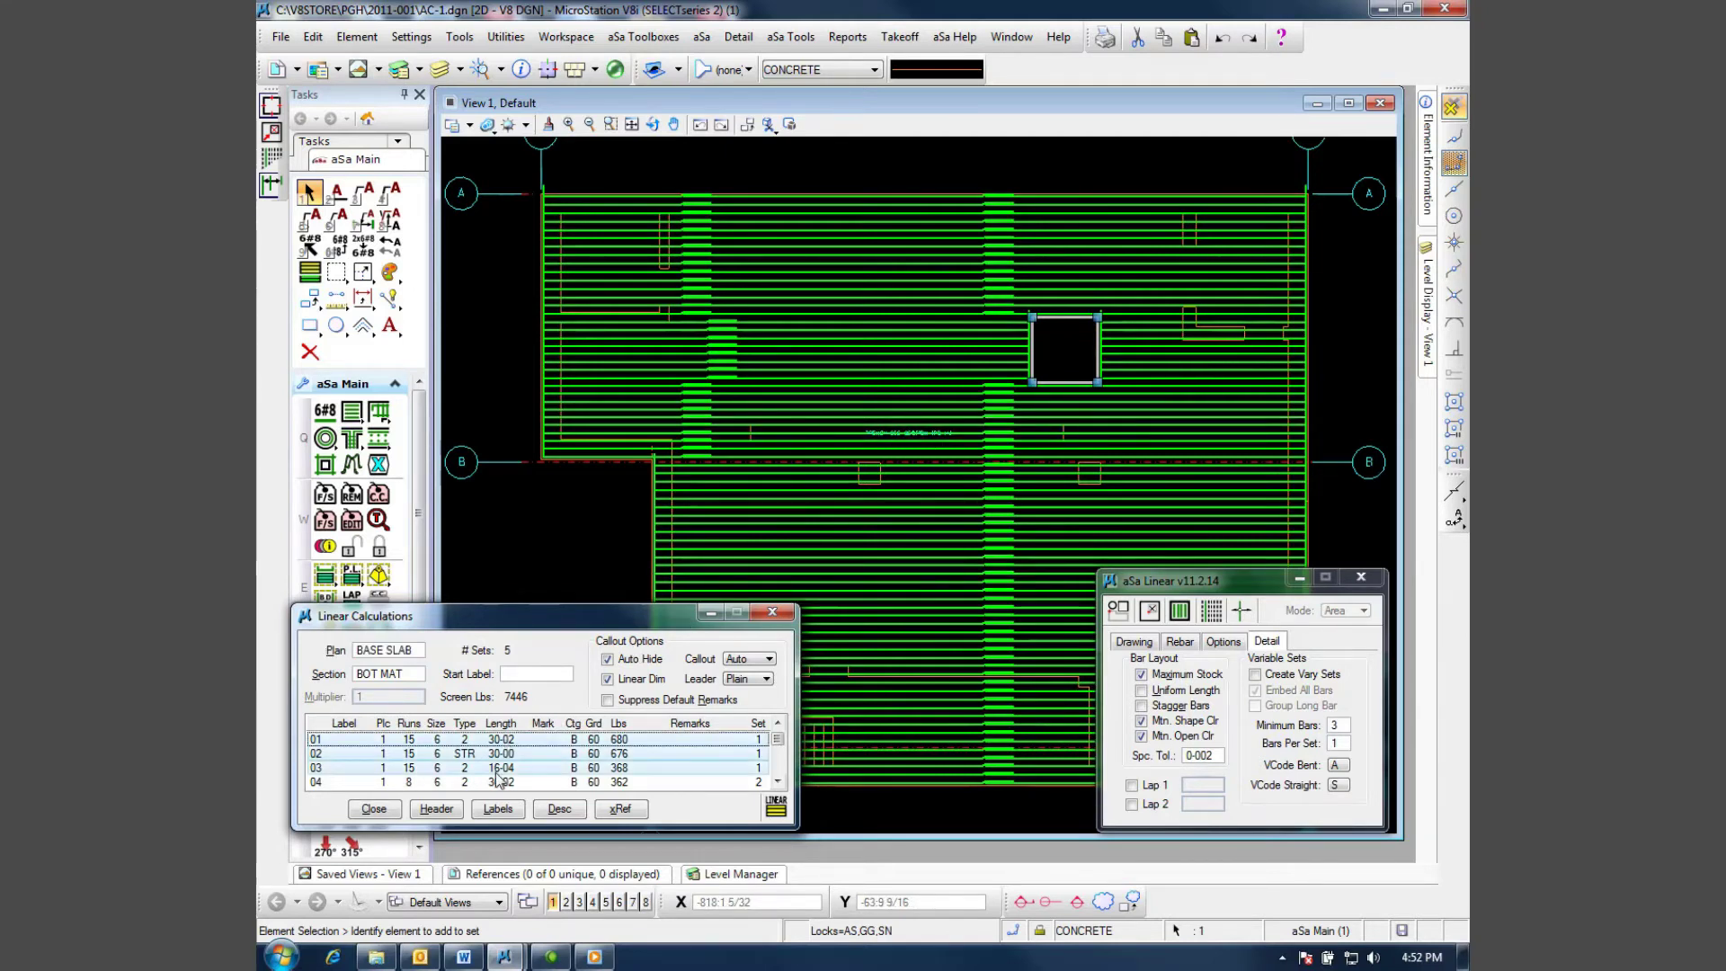
pyautogui.click(795, 252)
pyautogui.click(760, 245)
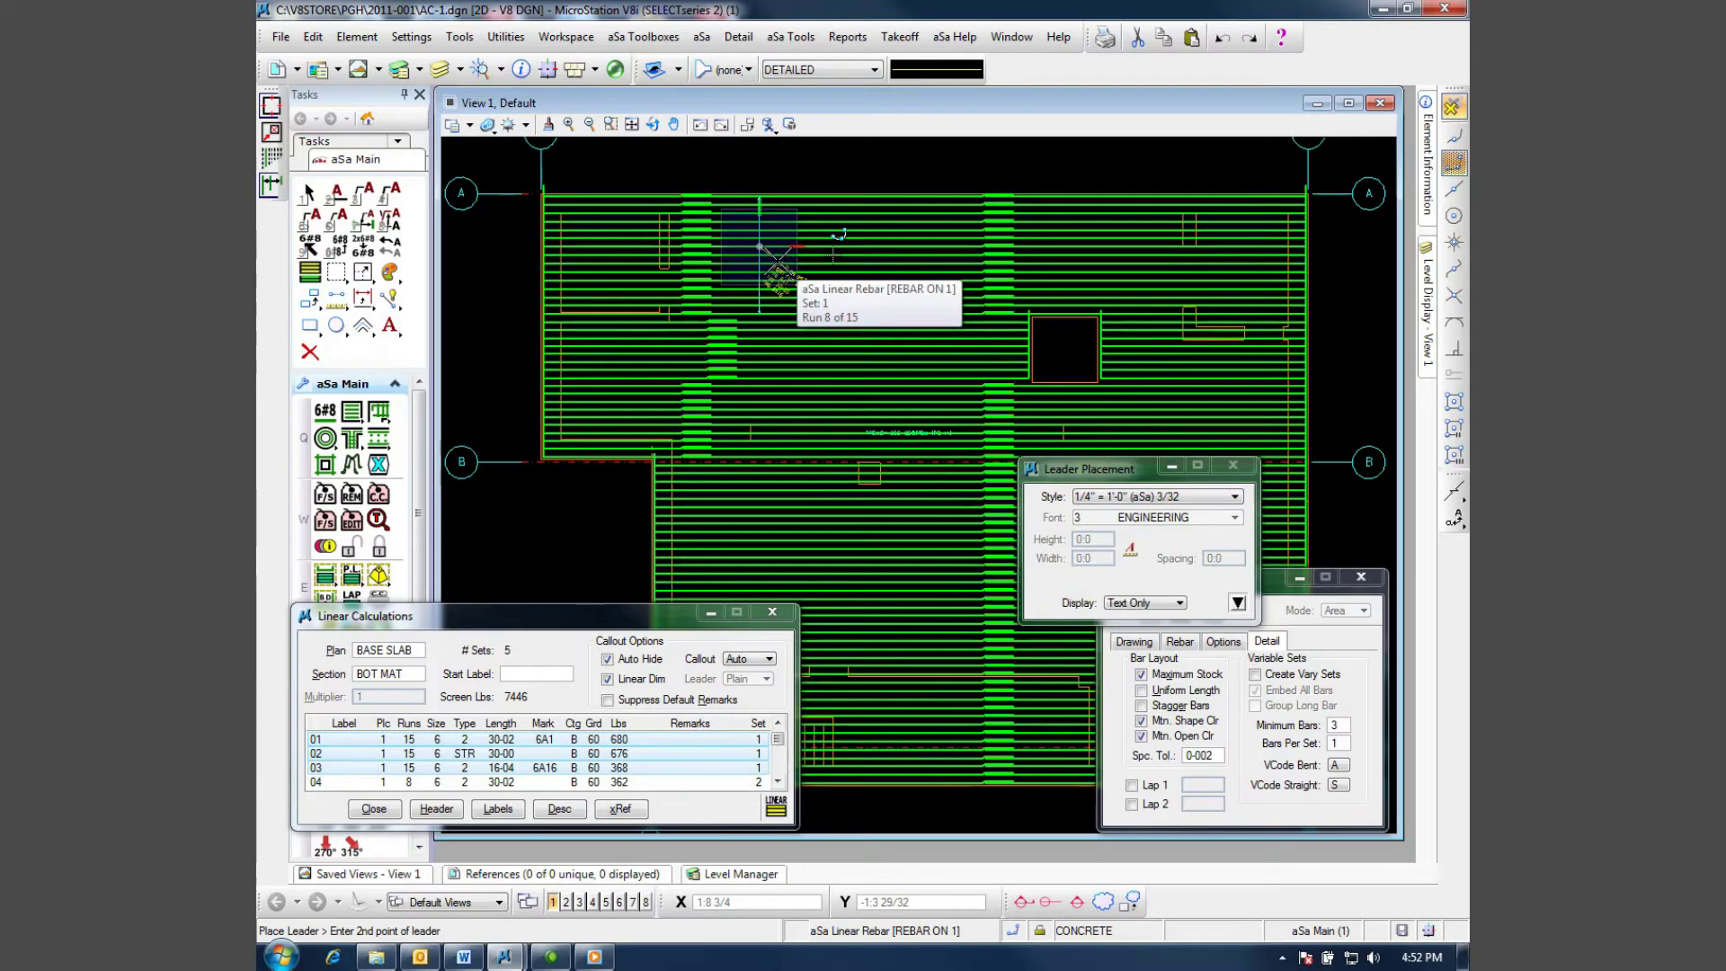
pyautogui.click(791, 260)
pyautogui.click(571, 753)
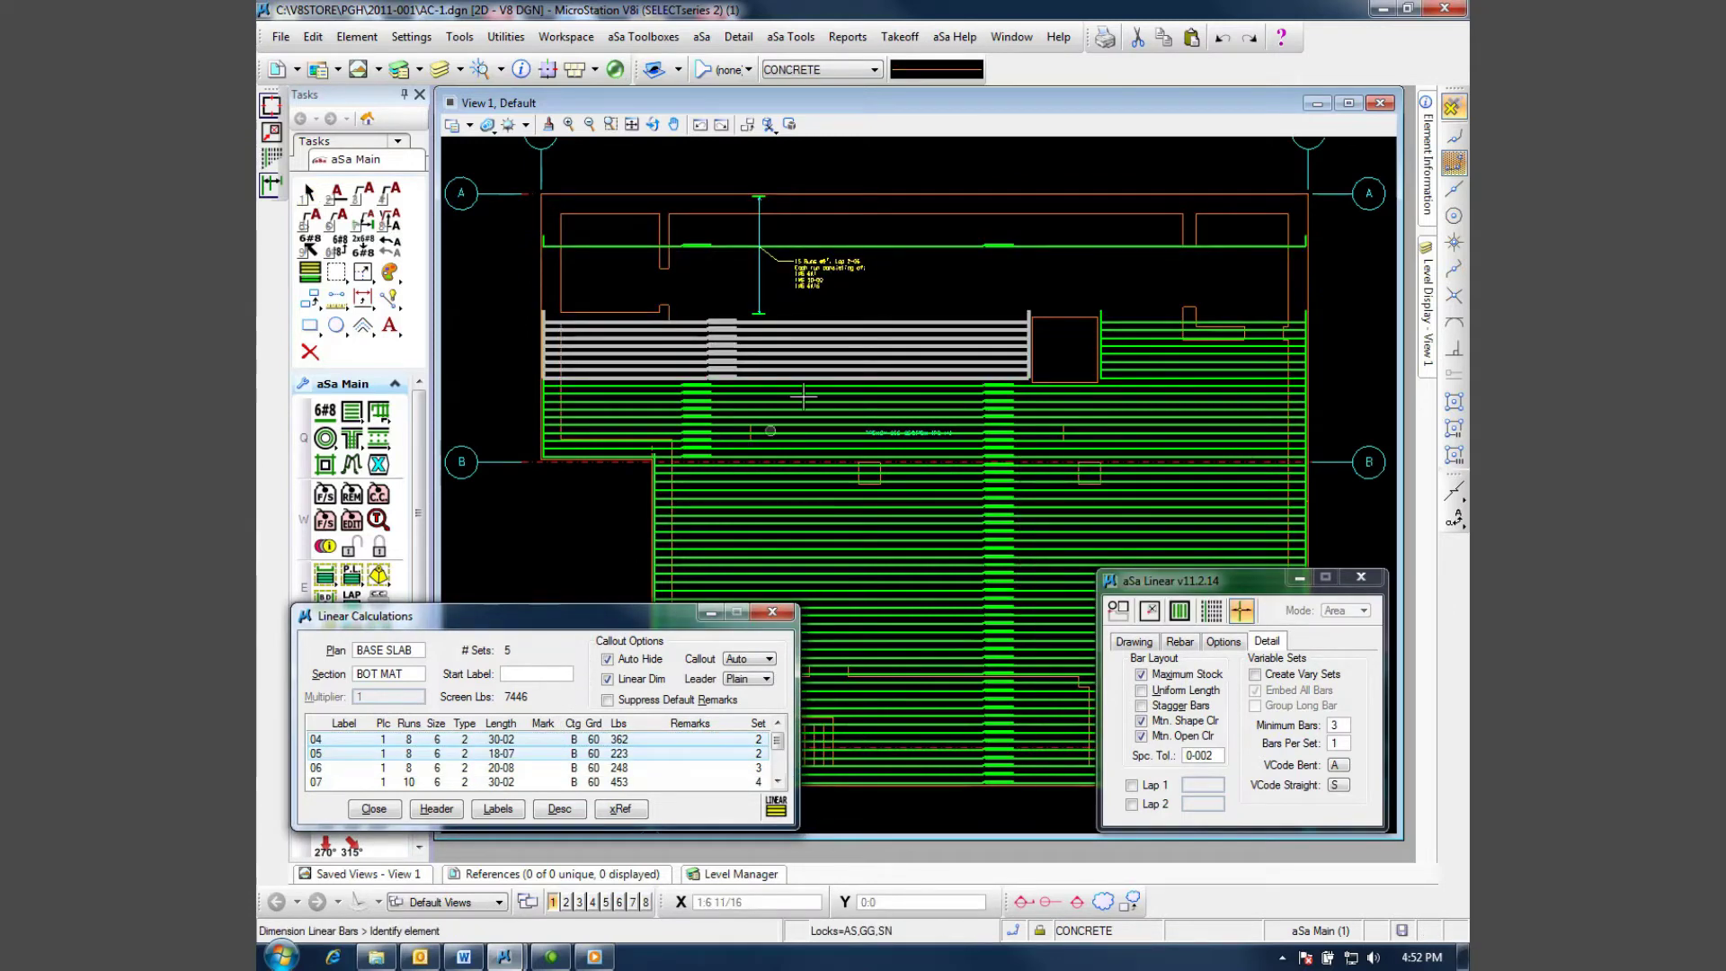
pyautogui.click(762, 345)
pyautogui.click(791, 364)
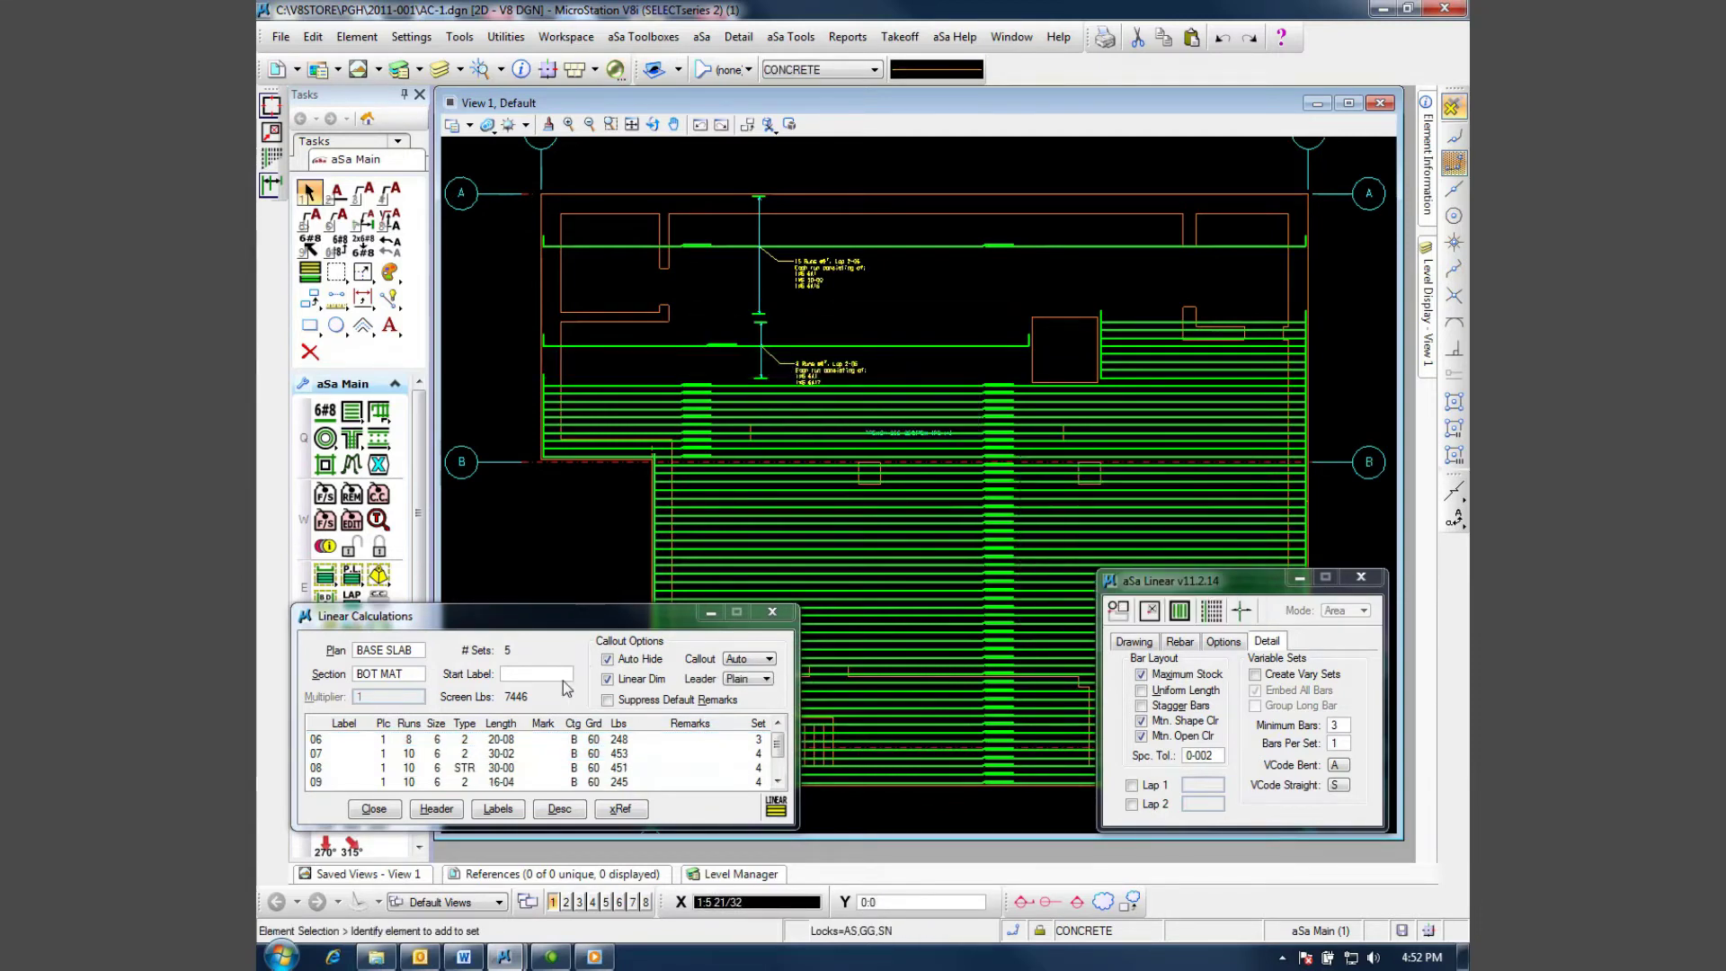
pyautogui.click(1137, 353)
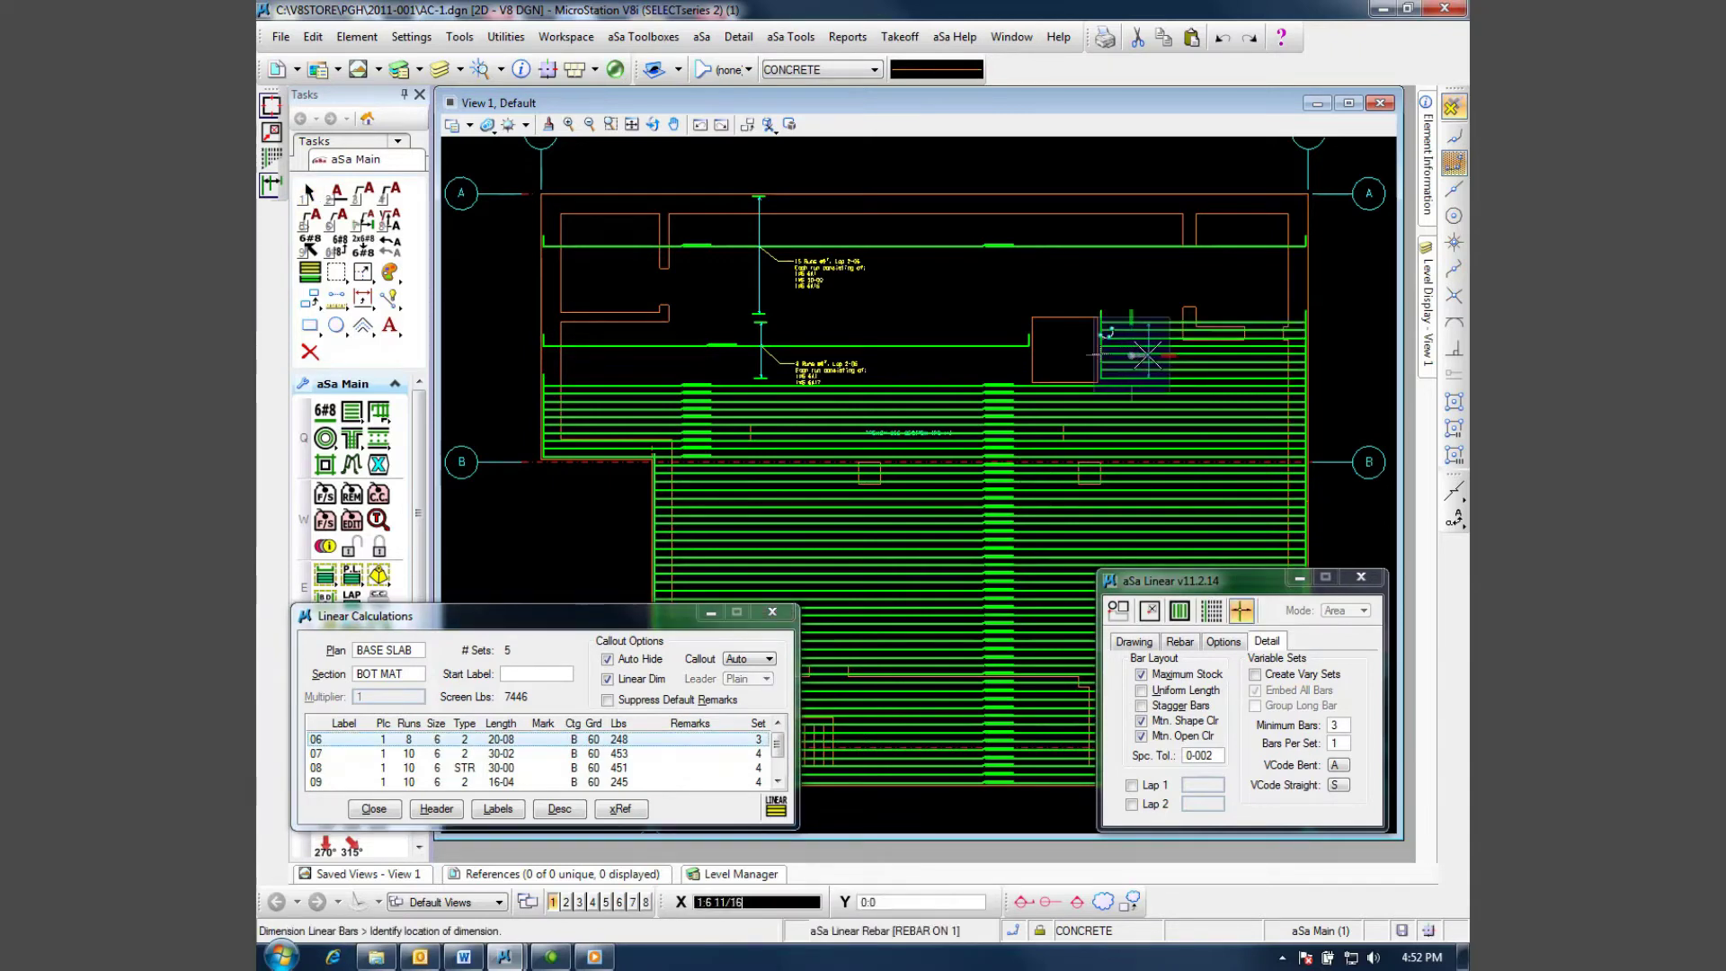
pyautogui.click(1141, 357)
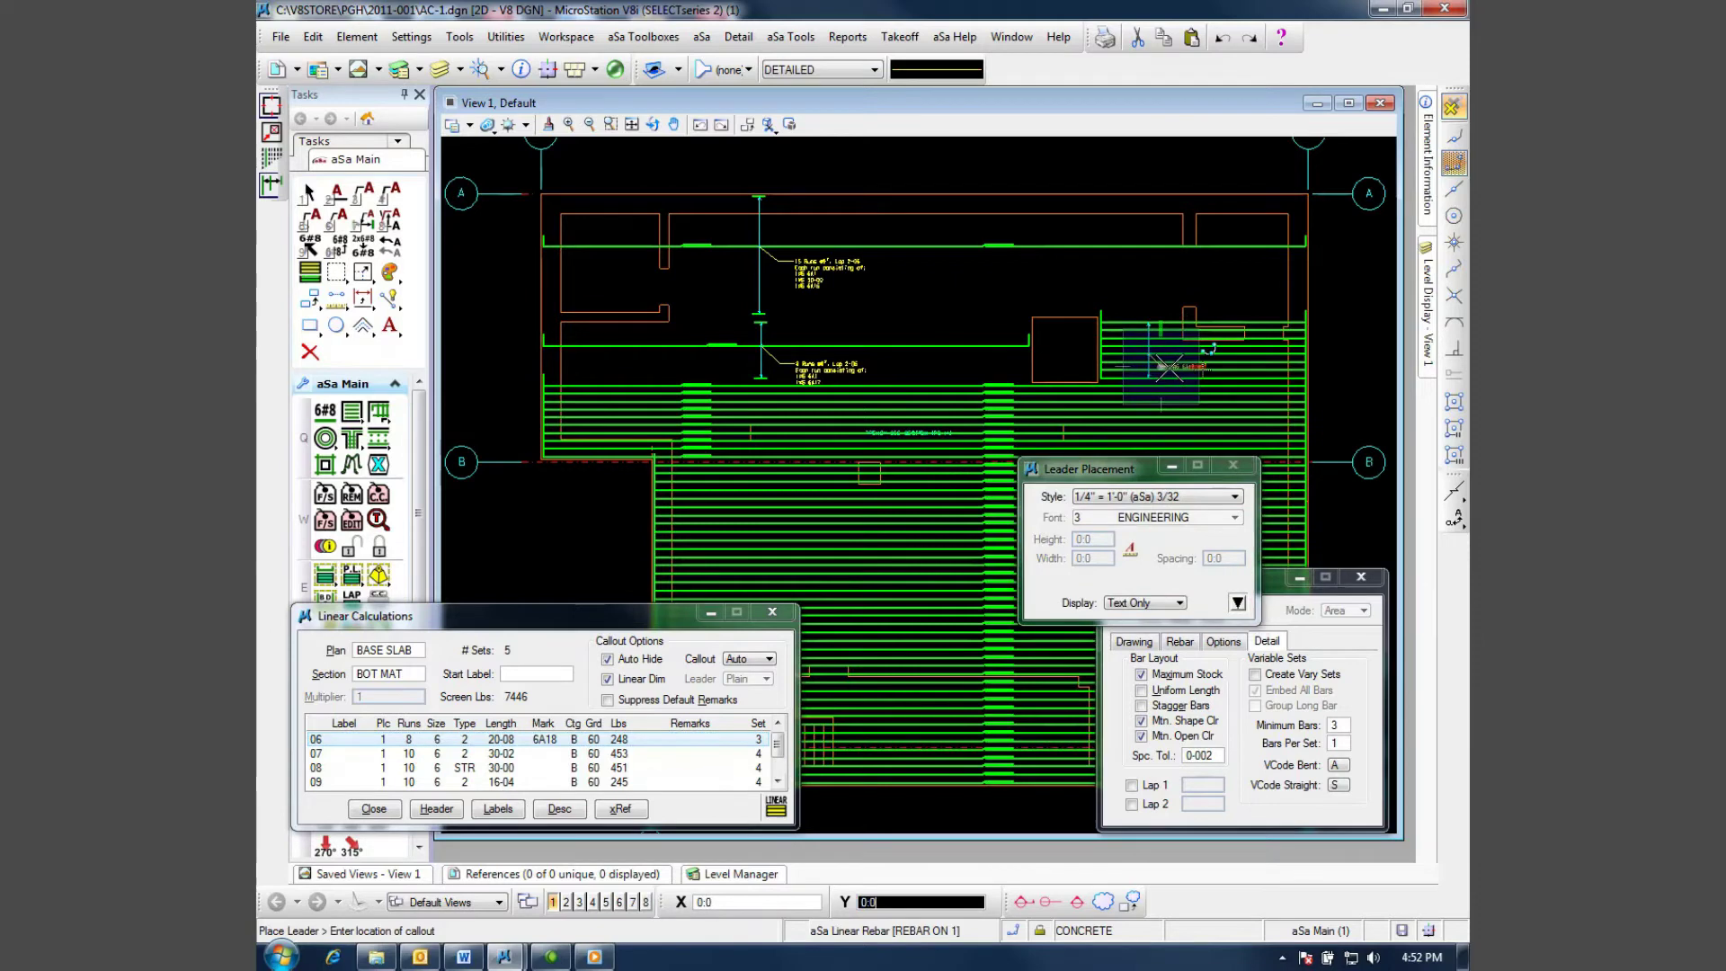
pyautogui.click(1159, 366)
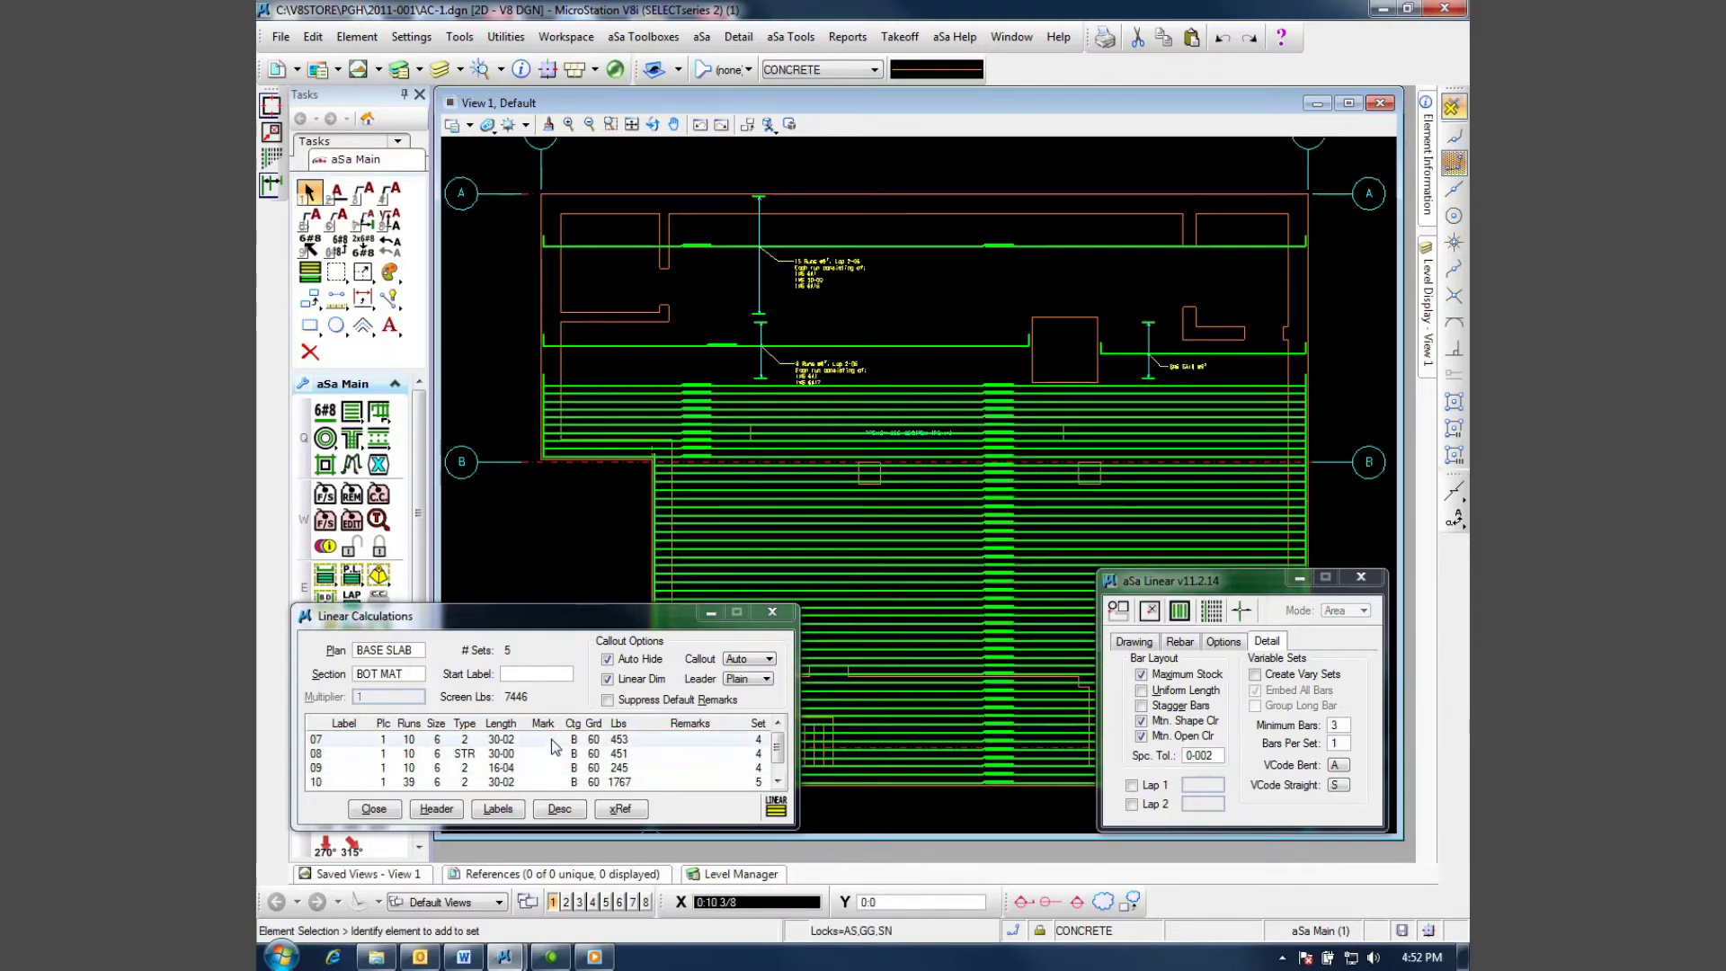
# Dimension and label bar sets 07–09 and the lower sets 10–11 with the rebar run callout
pyautogui.moveTo(583, 735); pyautogui.dragTo(585, 767)
pyautogui.click(966, 415)
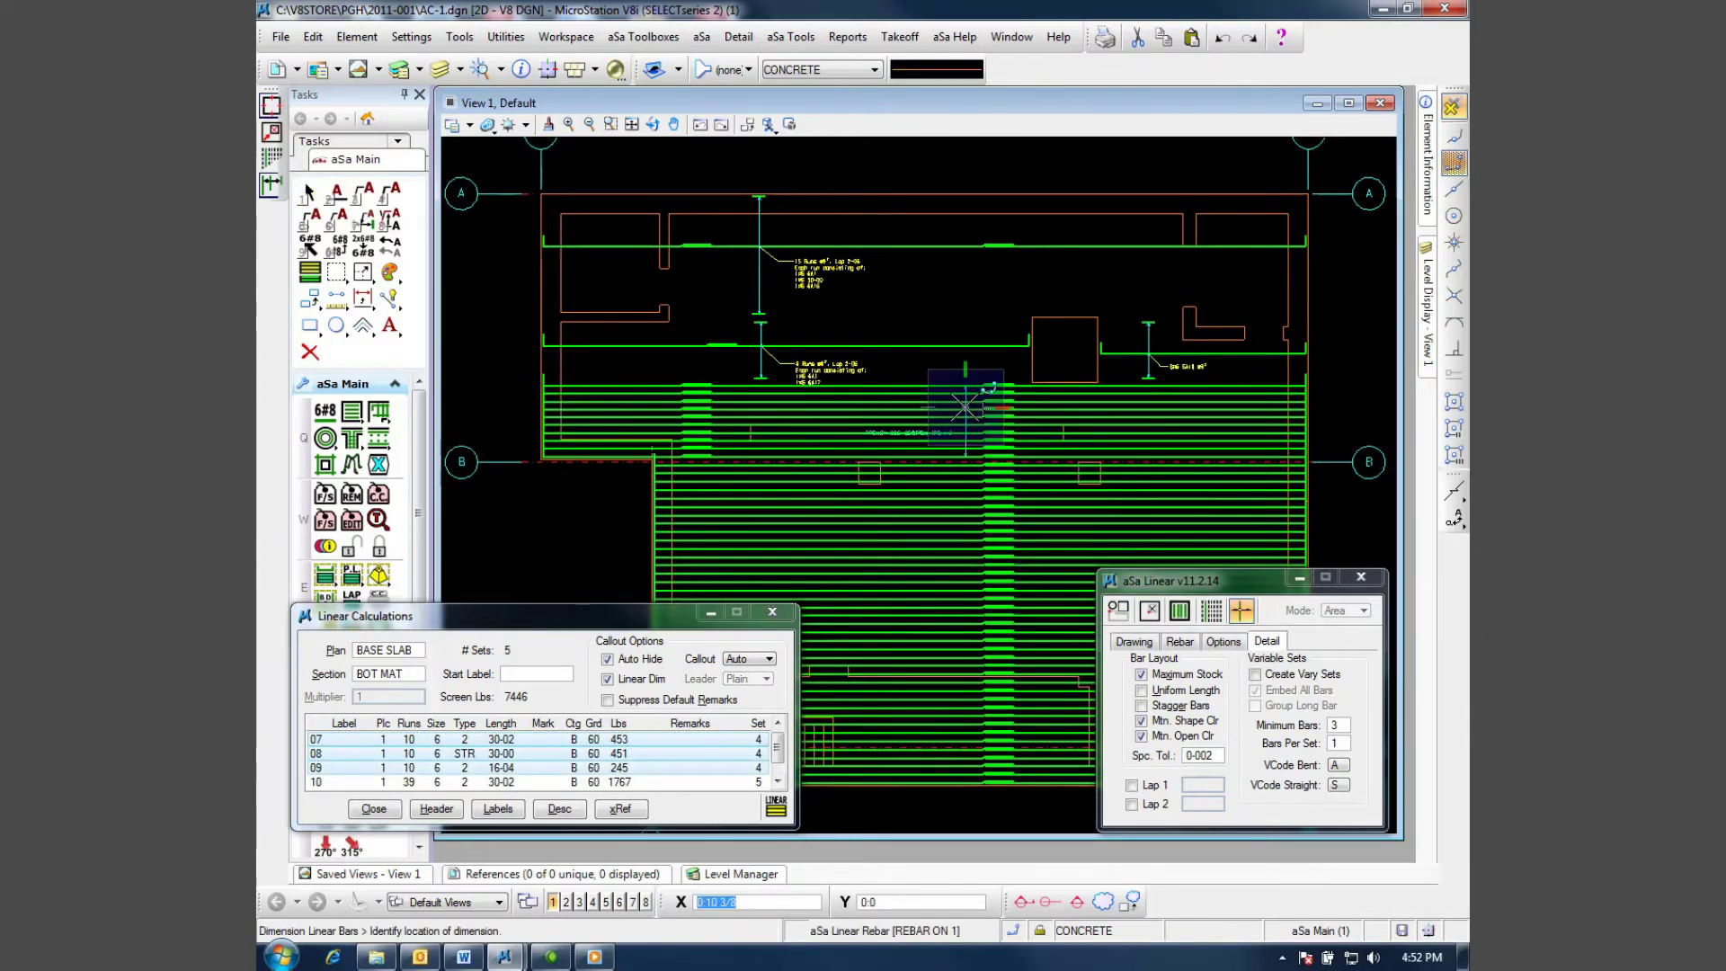
pyautogui.click(760, 407)
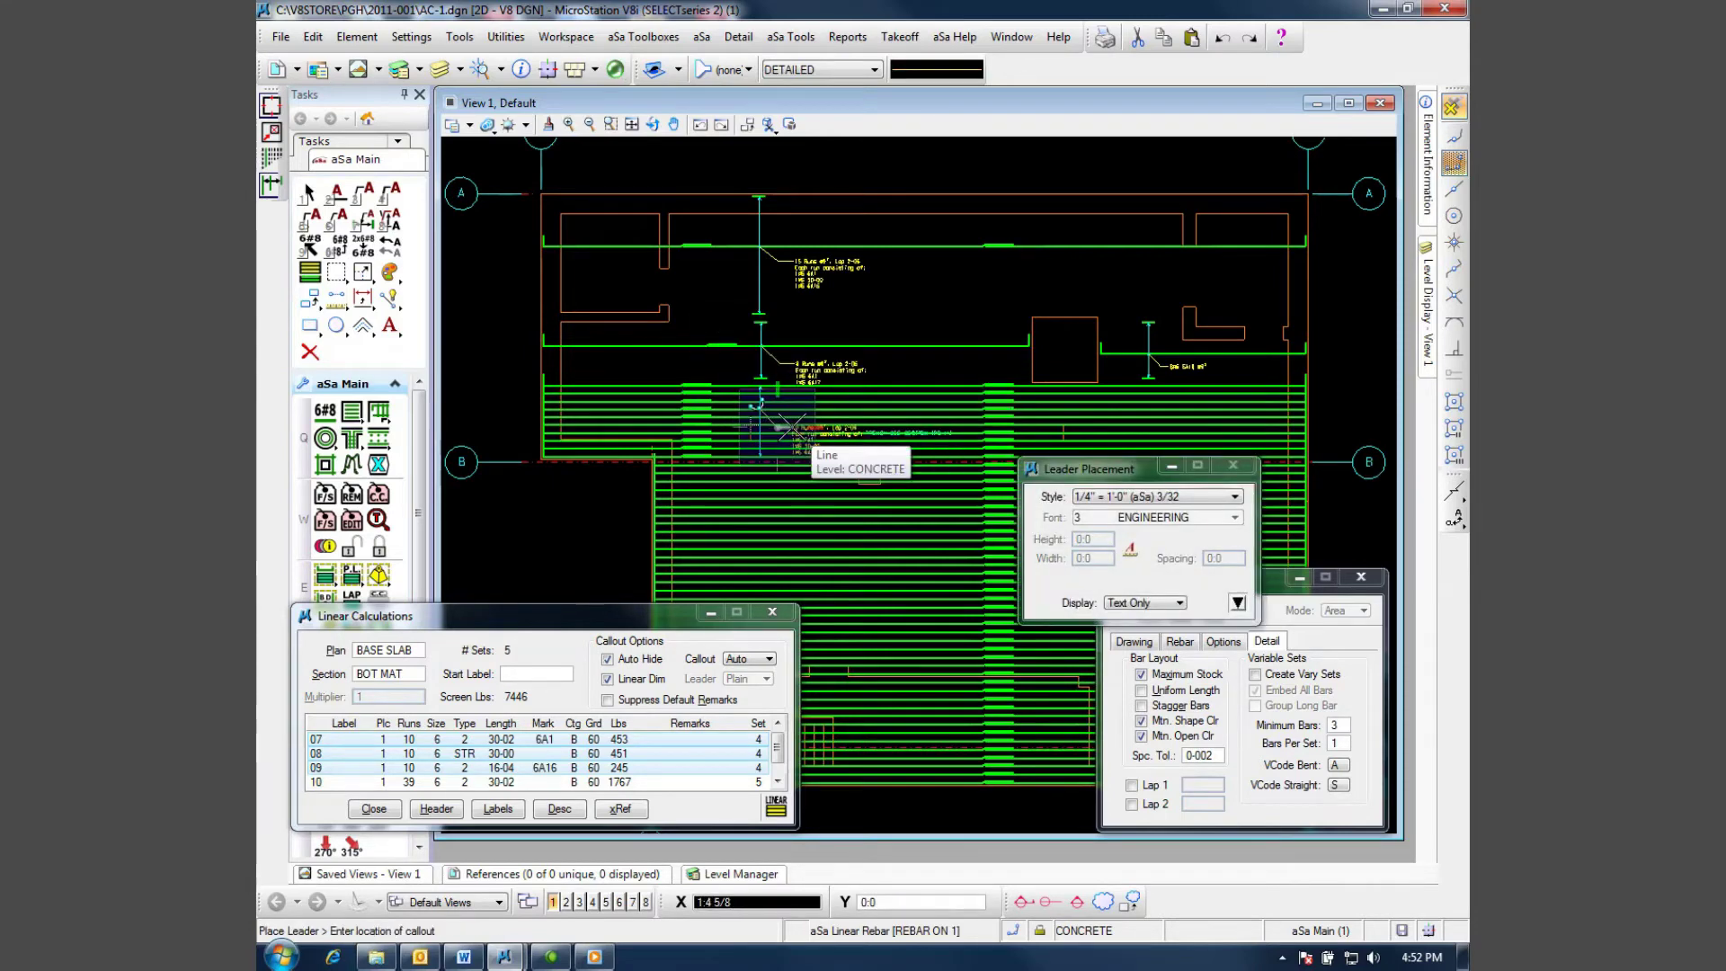
pyautogui.click(790, 426)
pyautogui.click(611, 739)
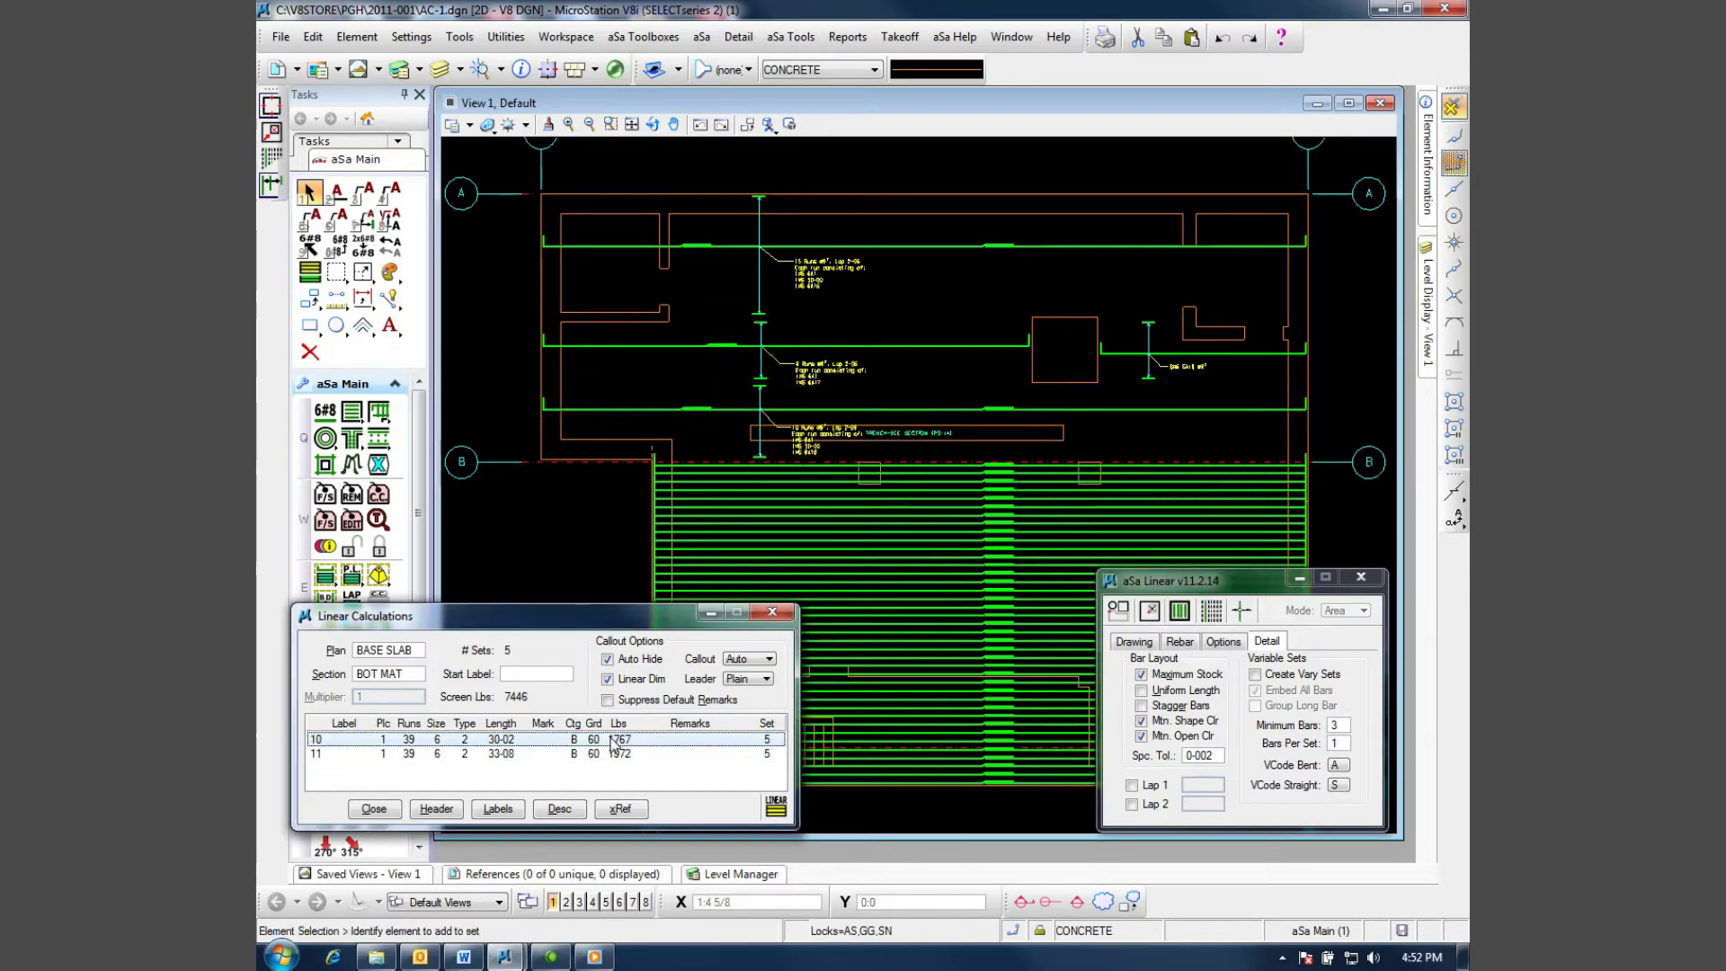
pyautogui.click(772, 549)
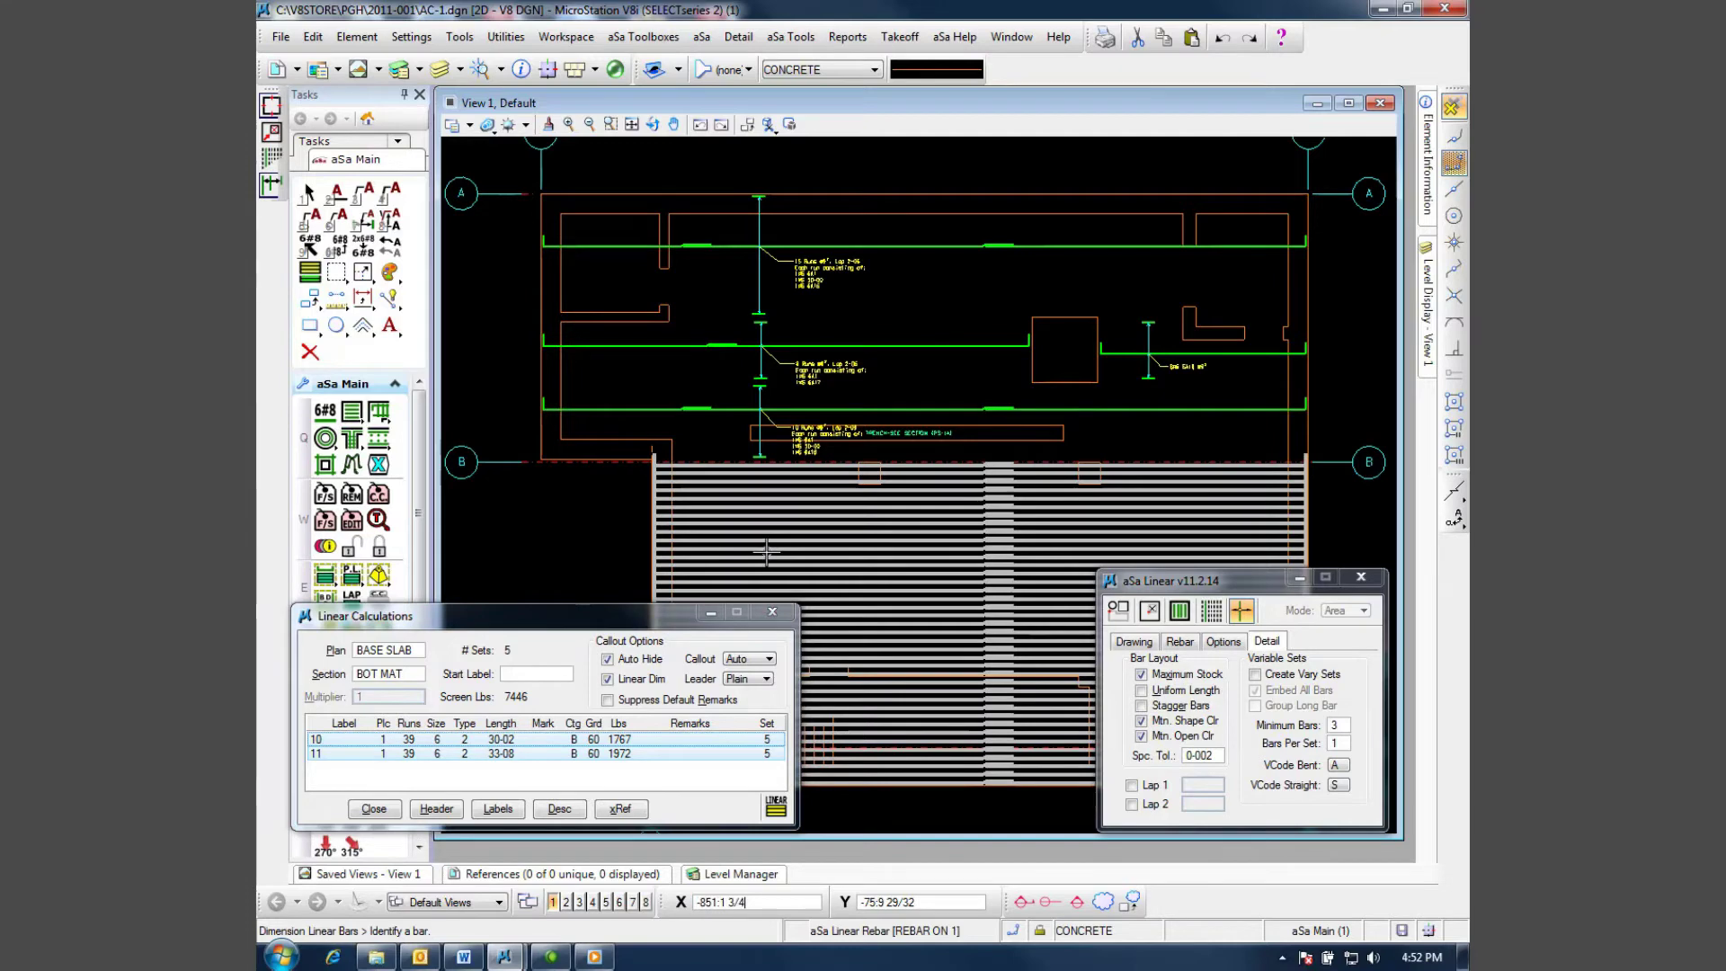
pyautogui.click(765, 550)
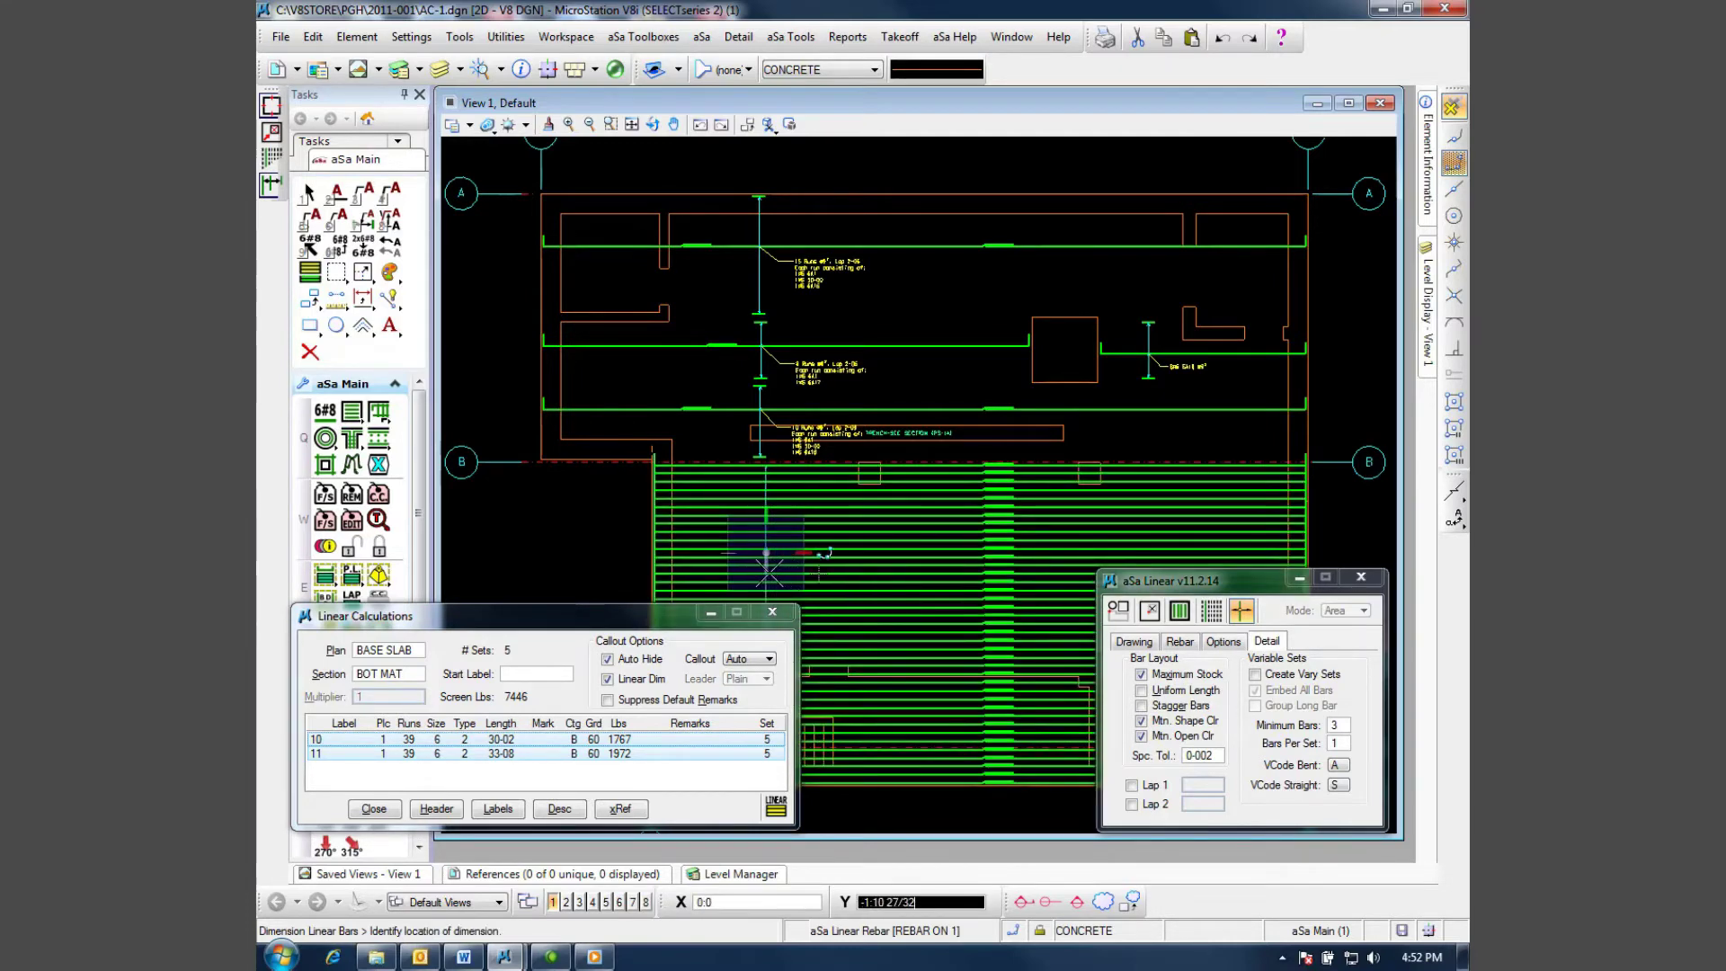
pyautogui.click(760, 577)
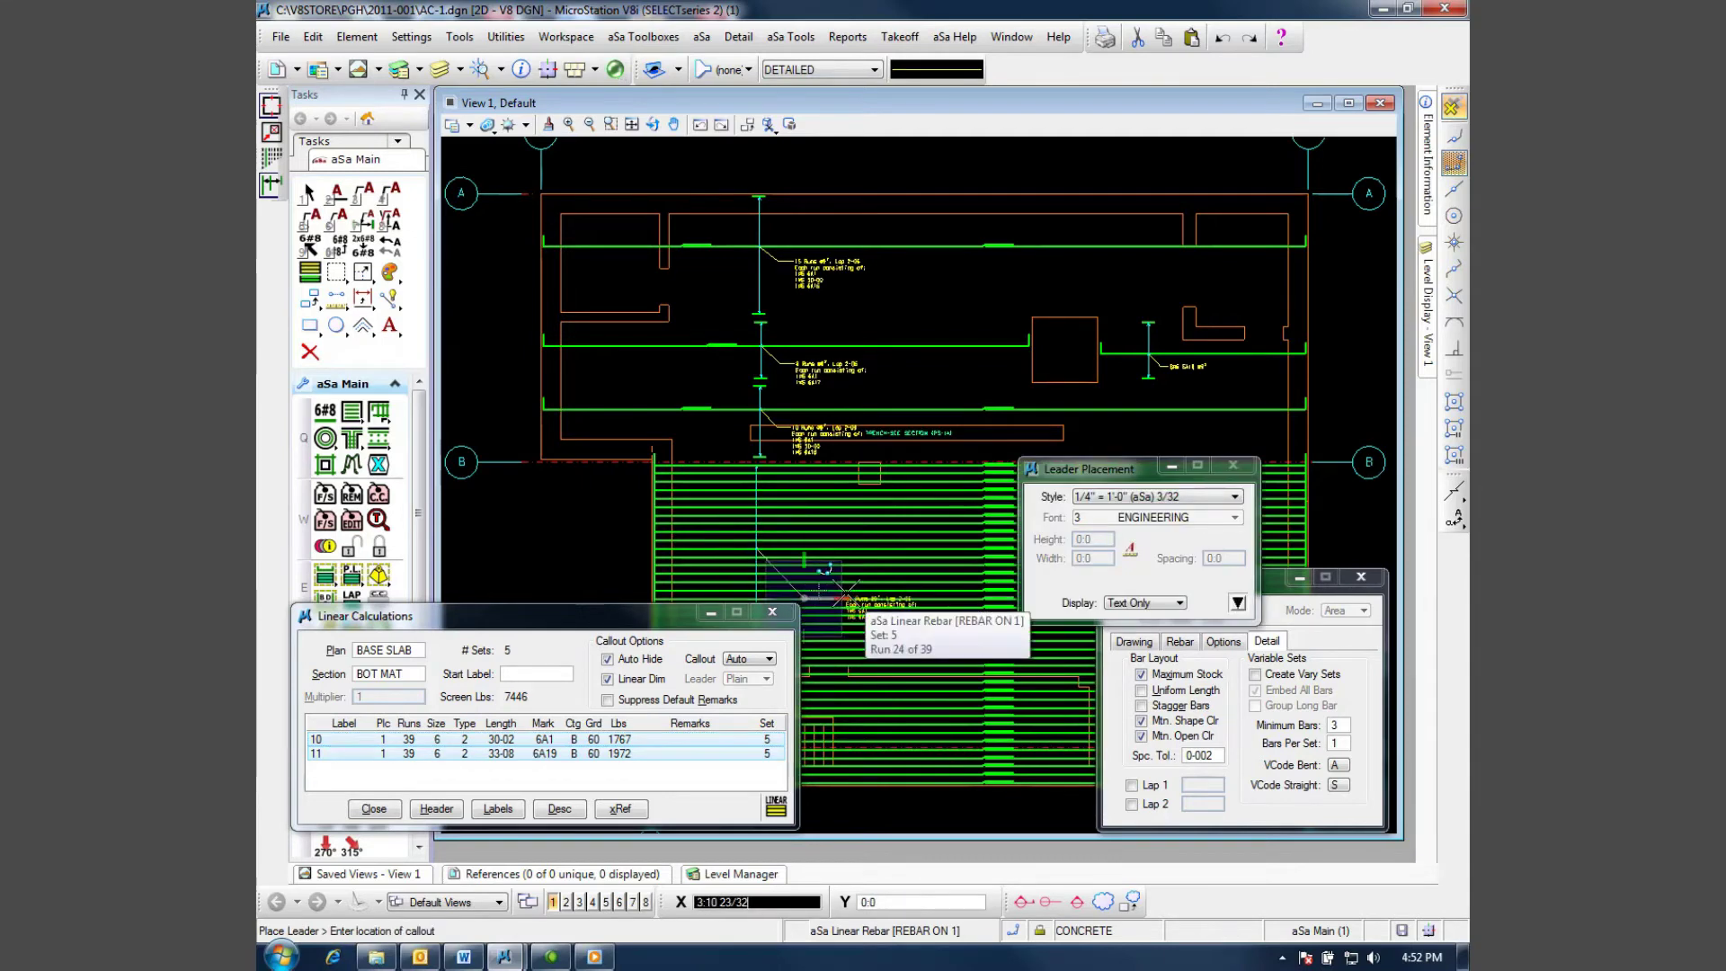
pyautogui.click(843, 598)
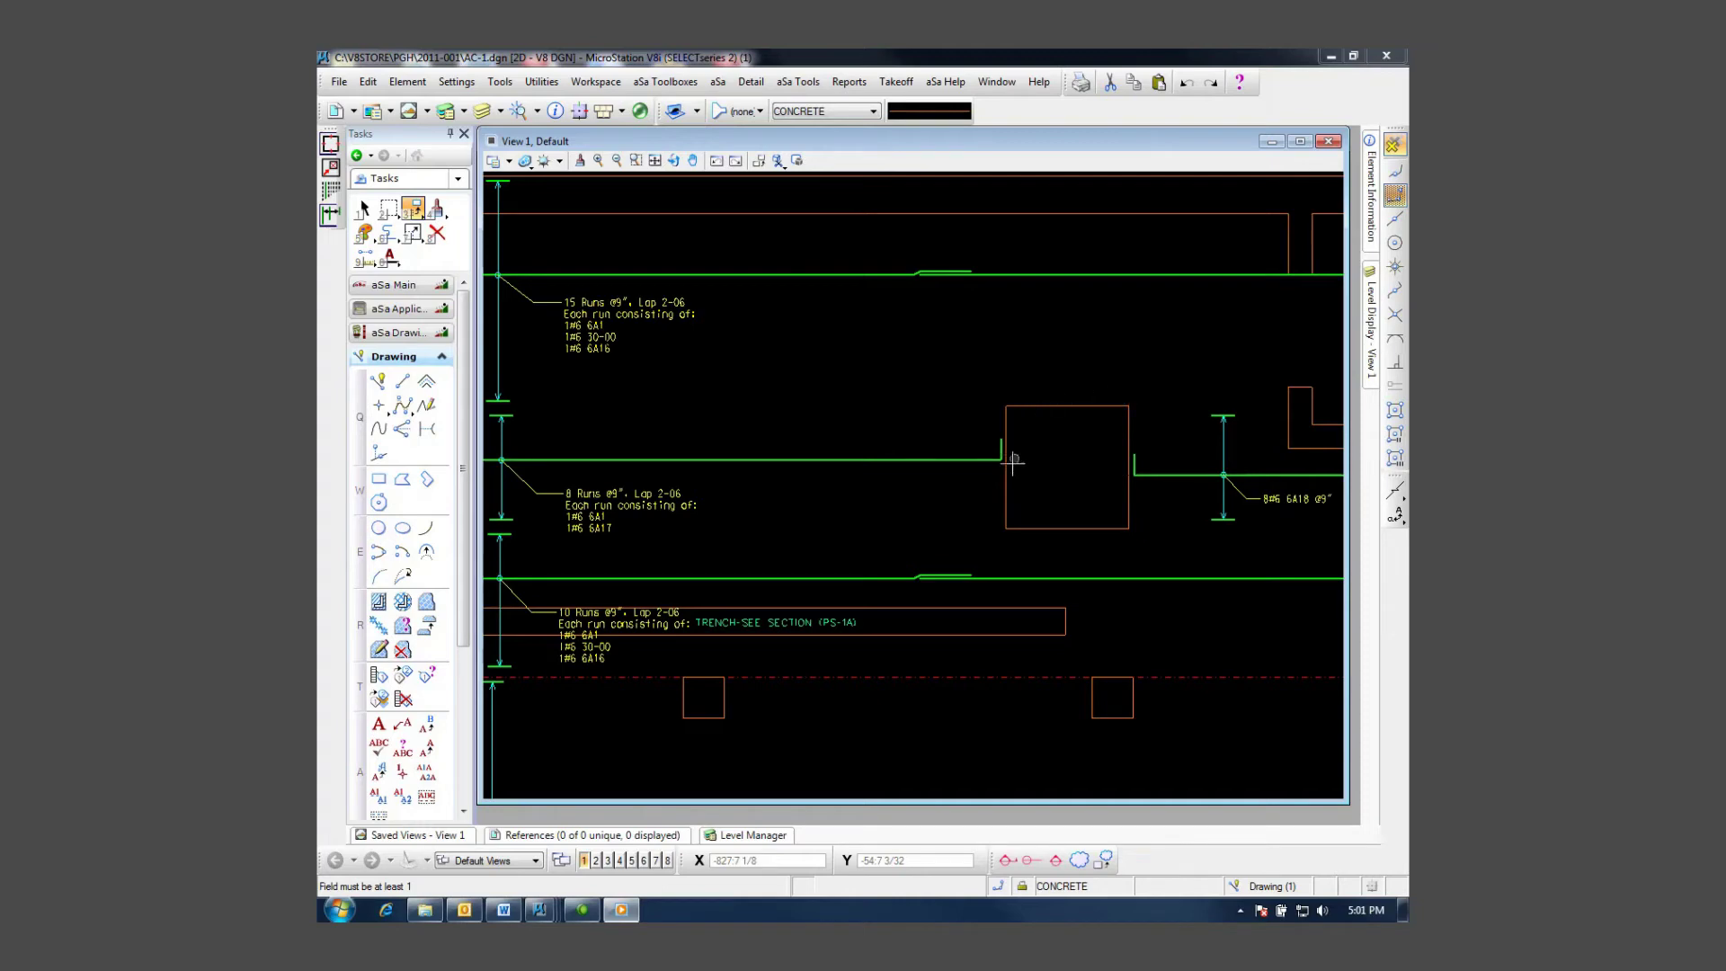
# Move the square concrete opening 1:4 left using the original area's settings
pyautogui.click(413, 210)
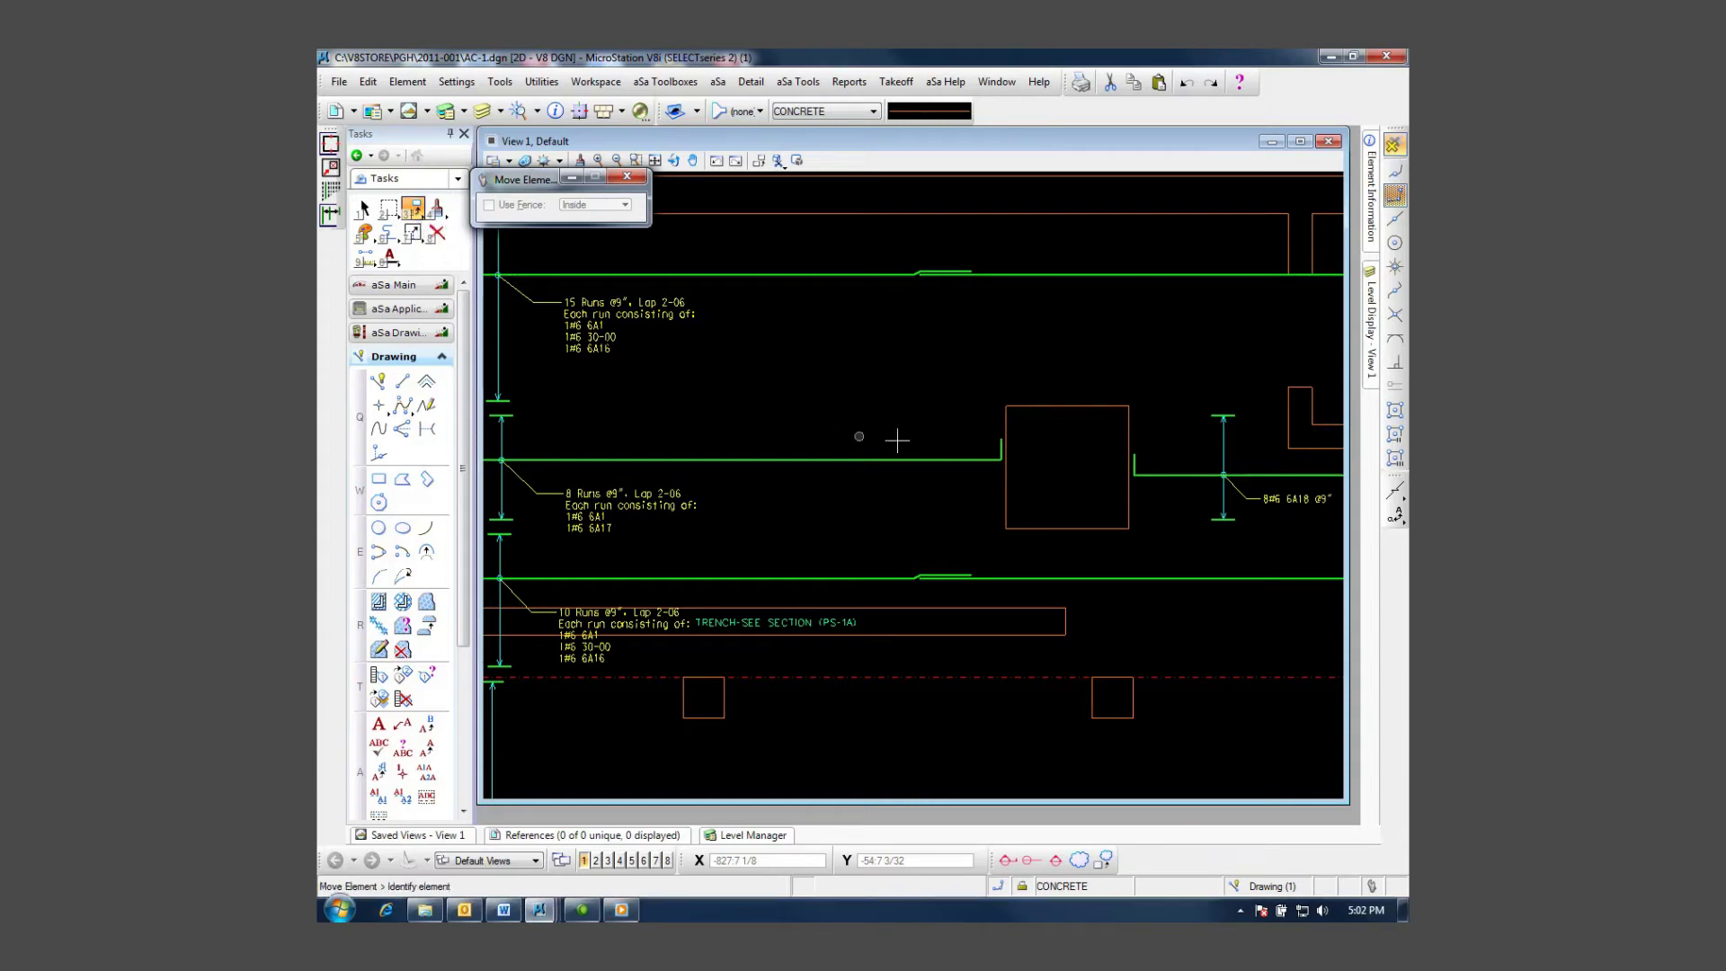
pyautogui.click(1006, 405)
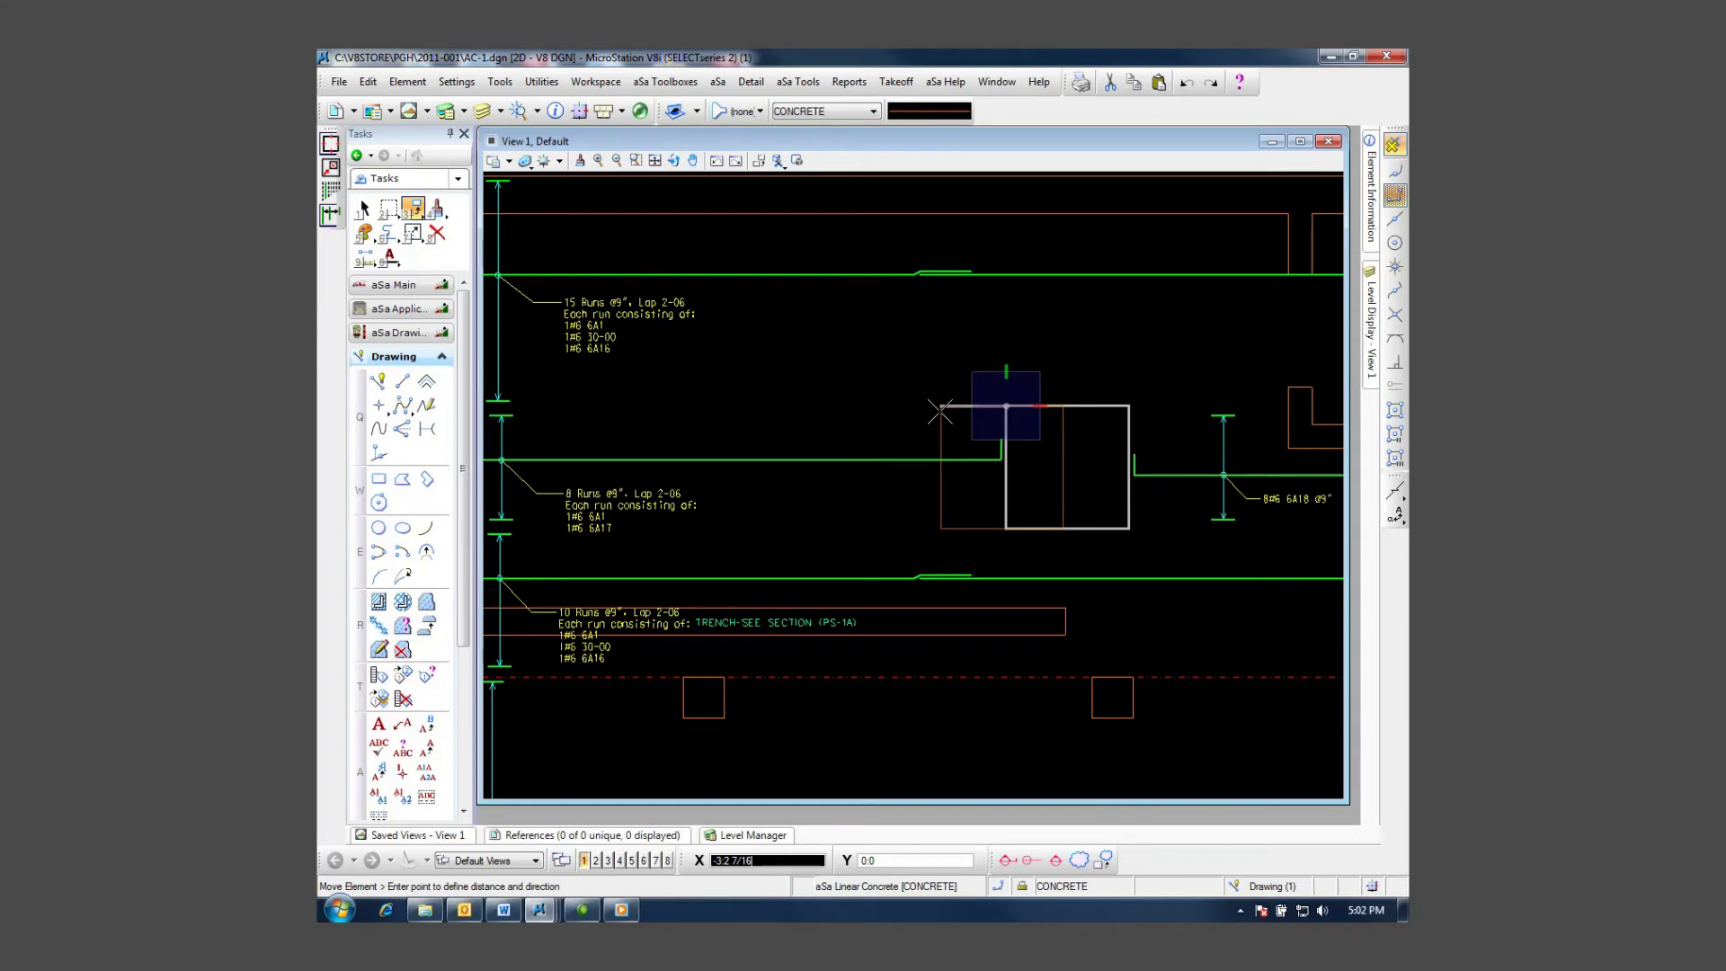
pyautogui.write('1:4')
pyautogui.click(942, 415)
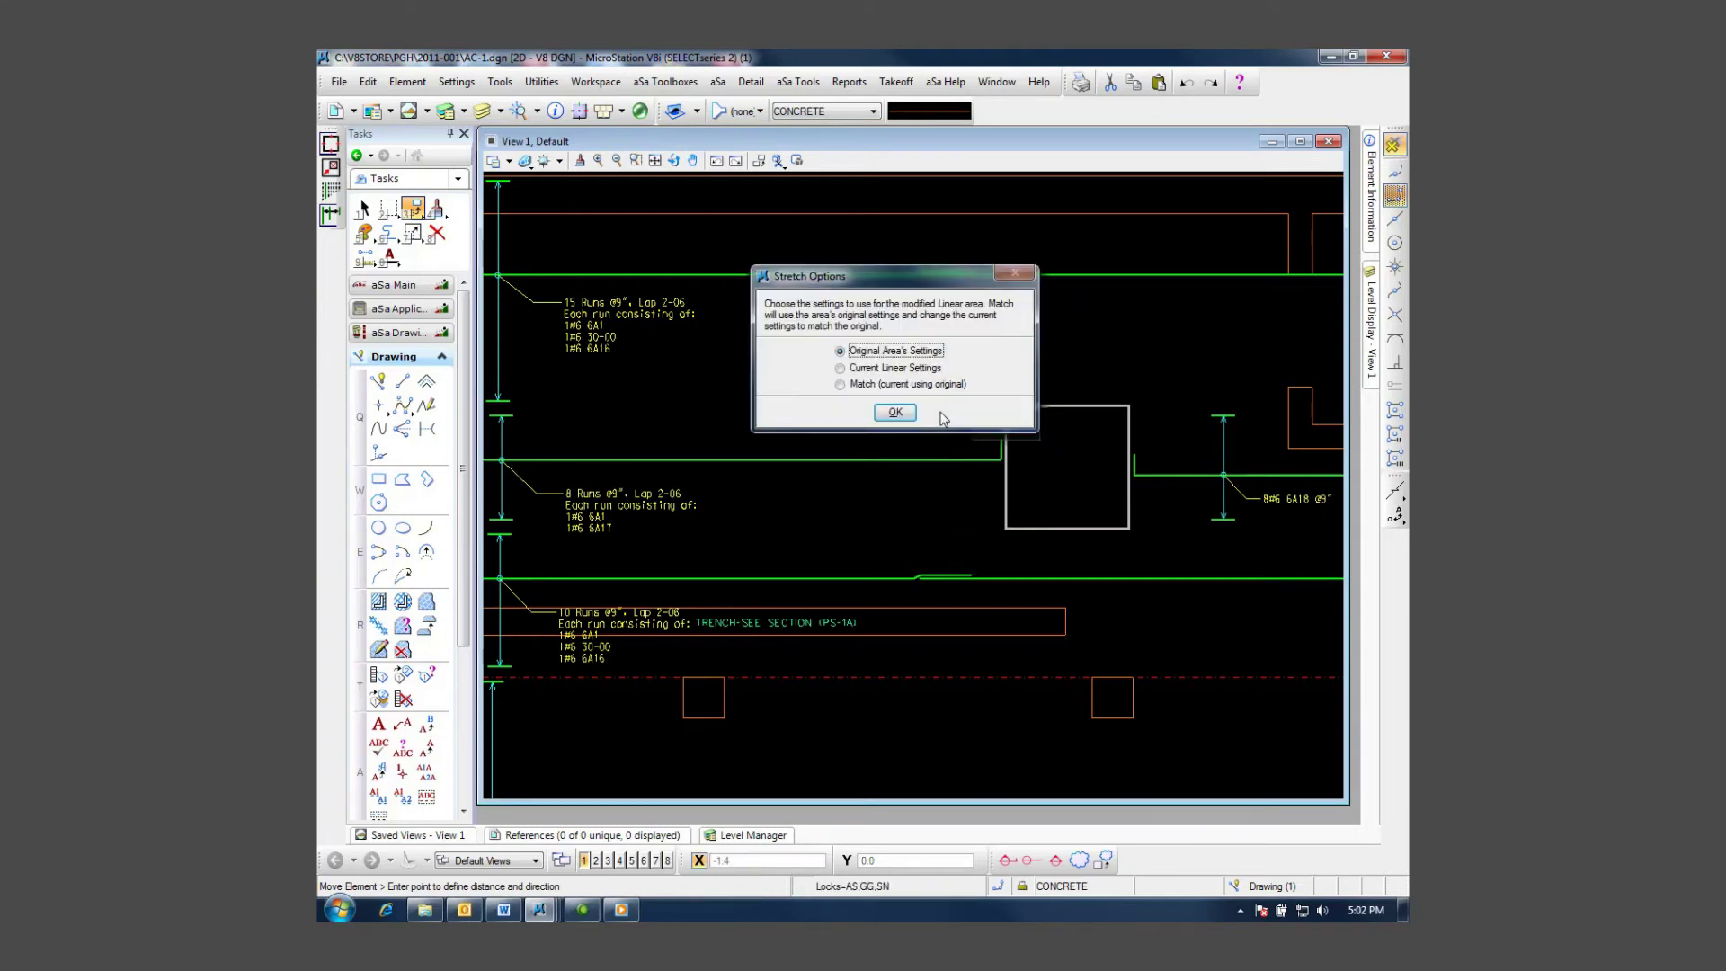
pyautogui.click(895, 413)
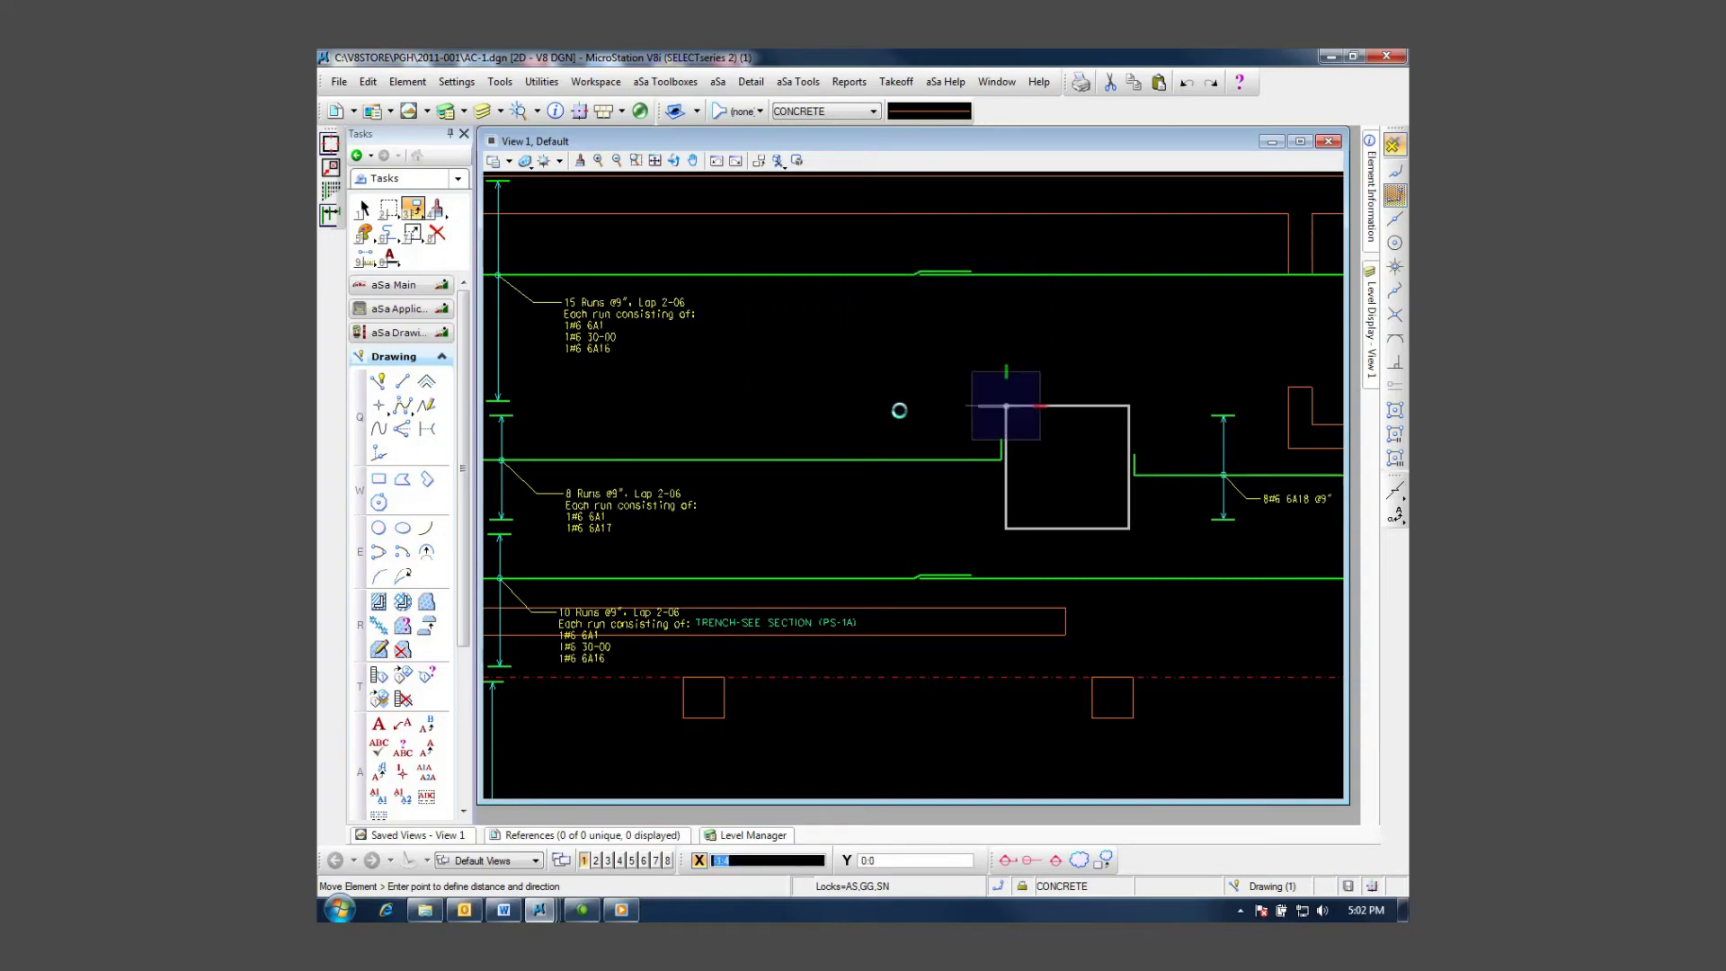
pyautogui.click(899, 410)
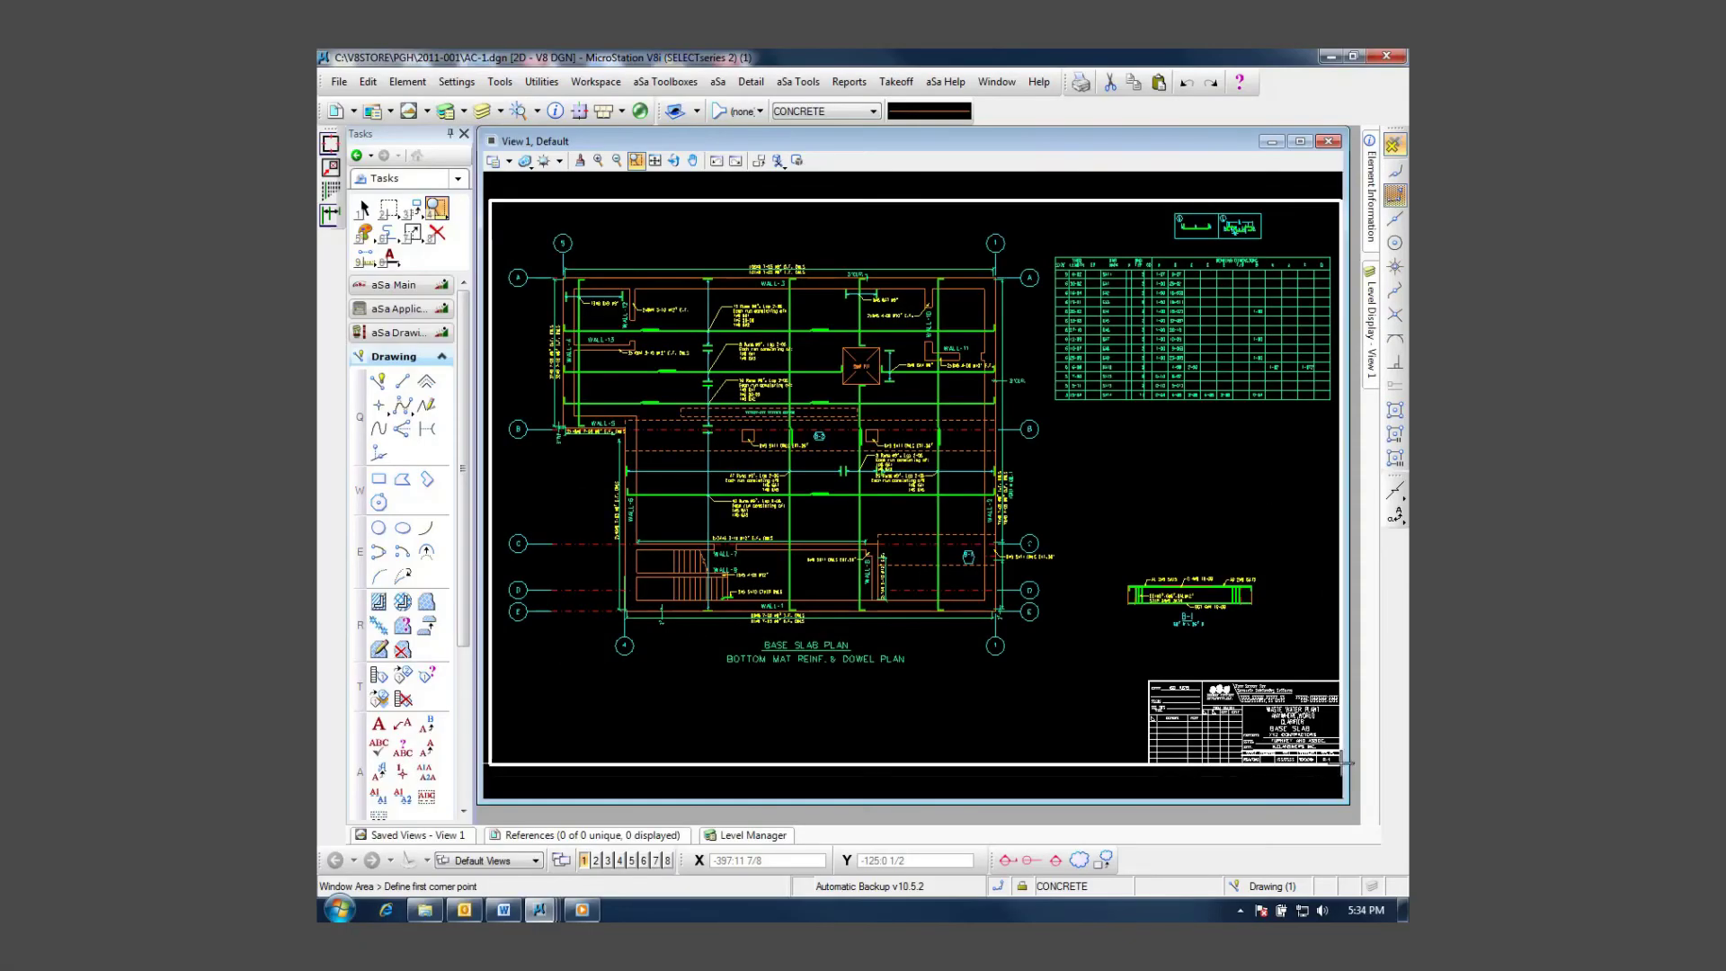
pyautogui.click(1340, 762)
pyautogui.click(1147, 680)
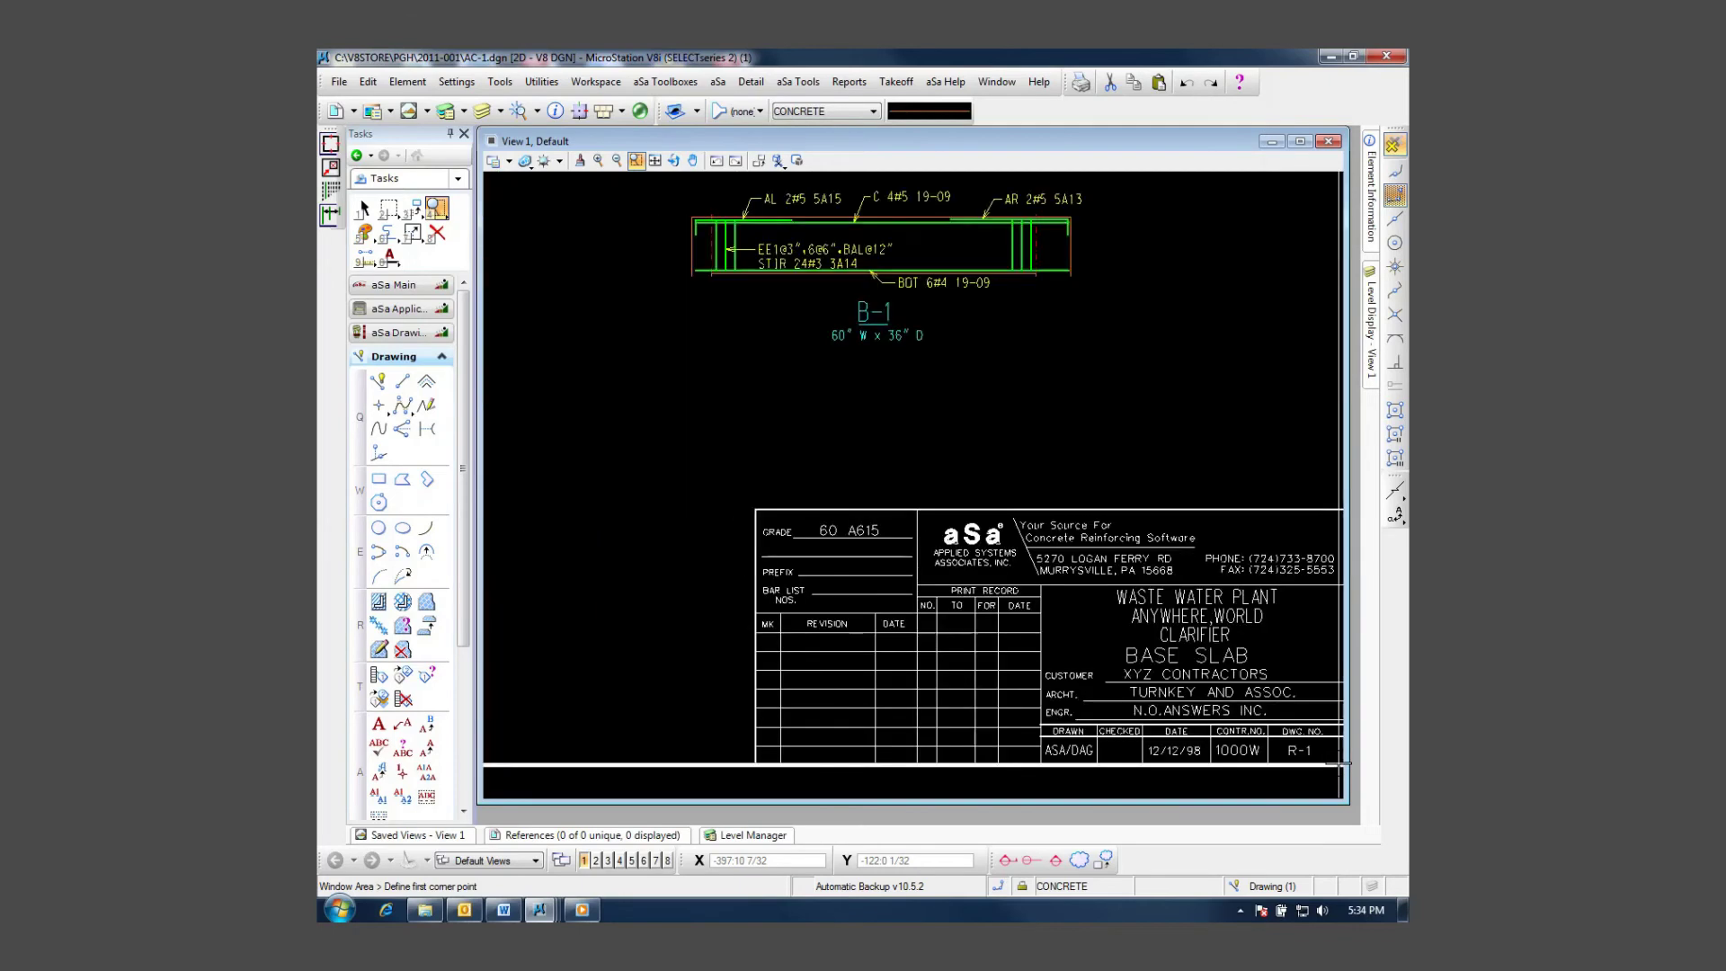
pyautogui.scroll(-2, 1339, 762)
pyautogui.scroll(-2, 1339, 763)
pyautogui.scroll(-1, 1340, 762)
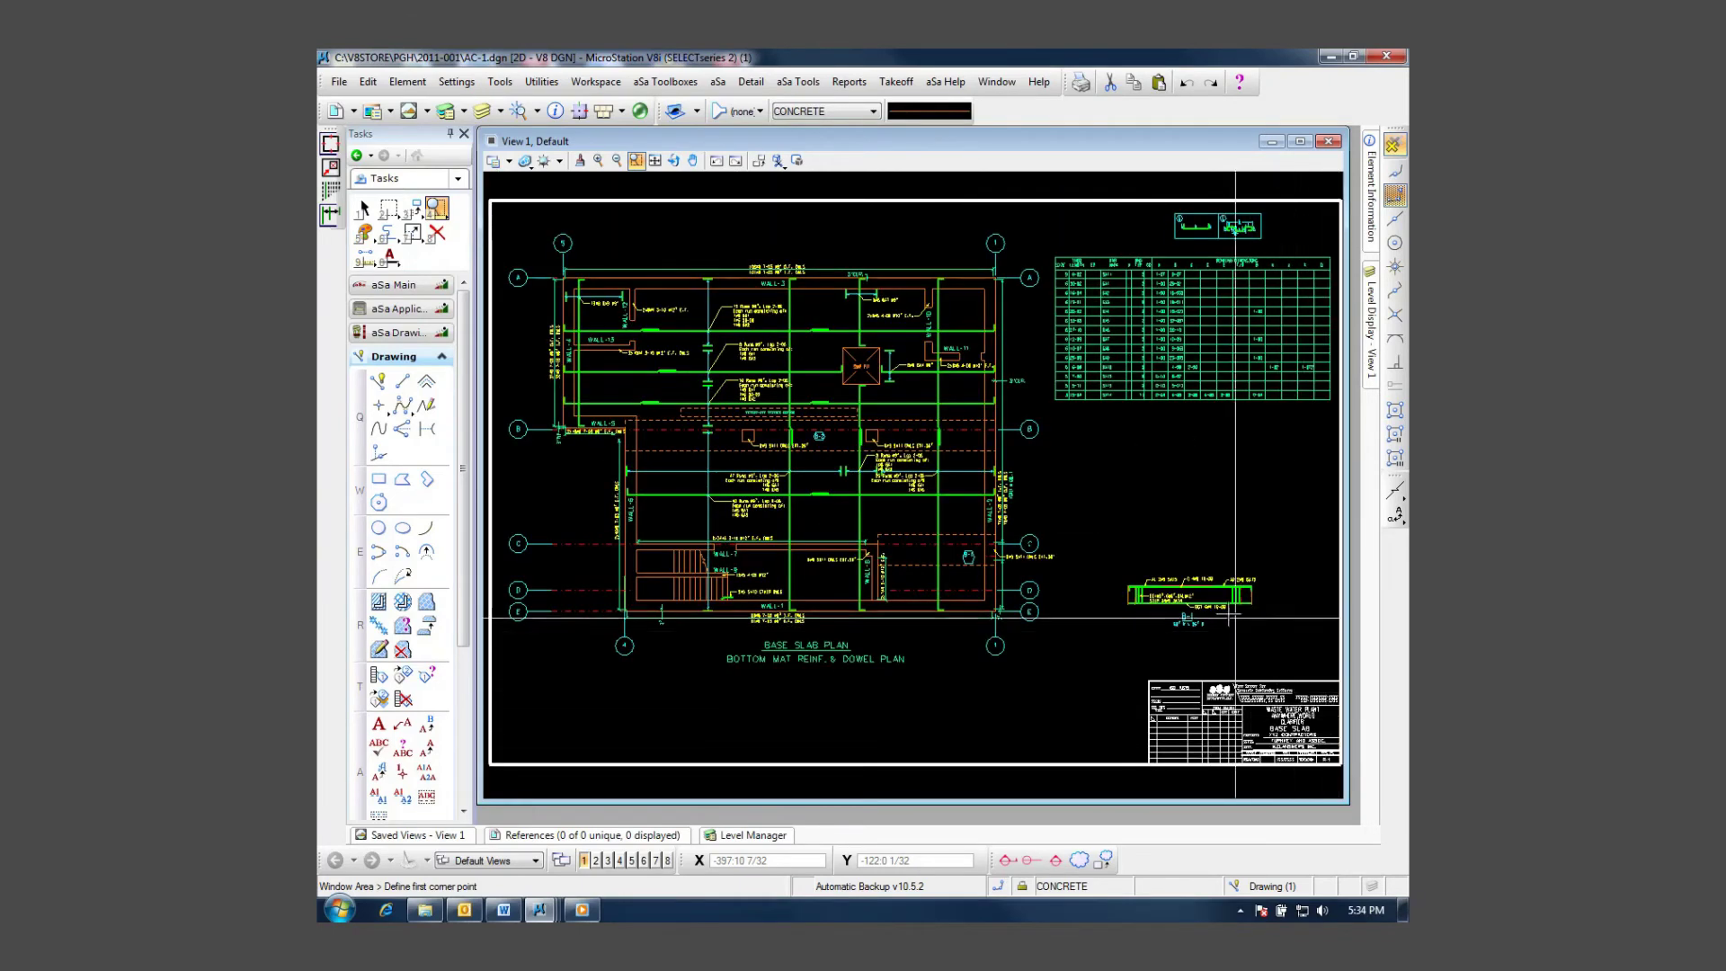
pyautogui.scroll(2, 1197, 592)
pyautogui.scroll(1, 1197, 593)
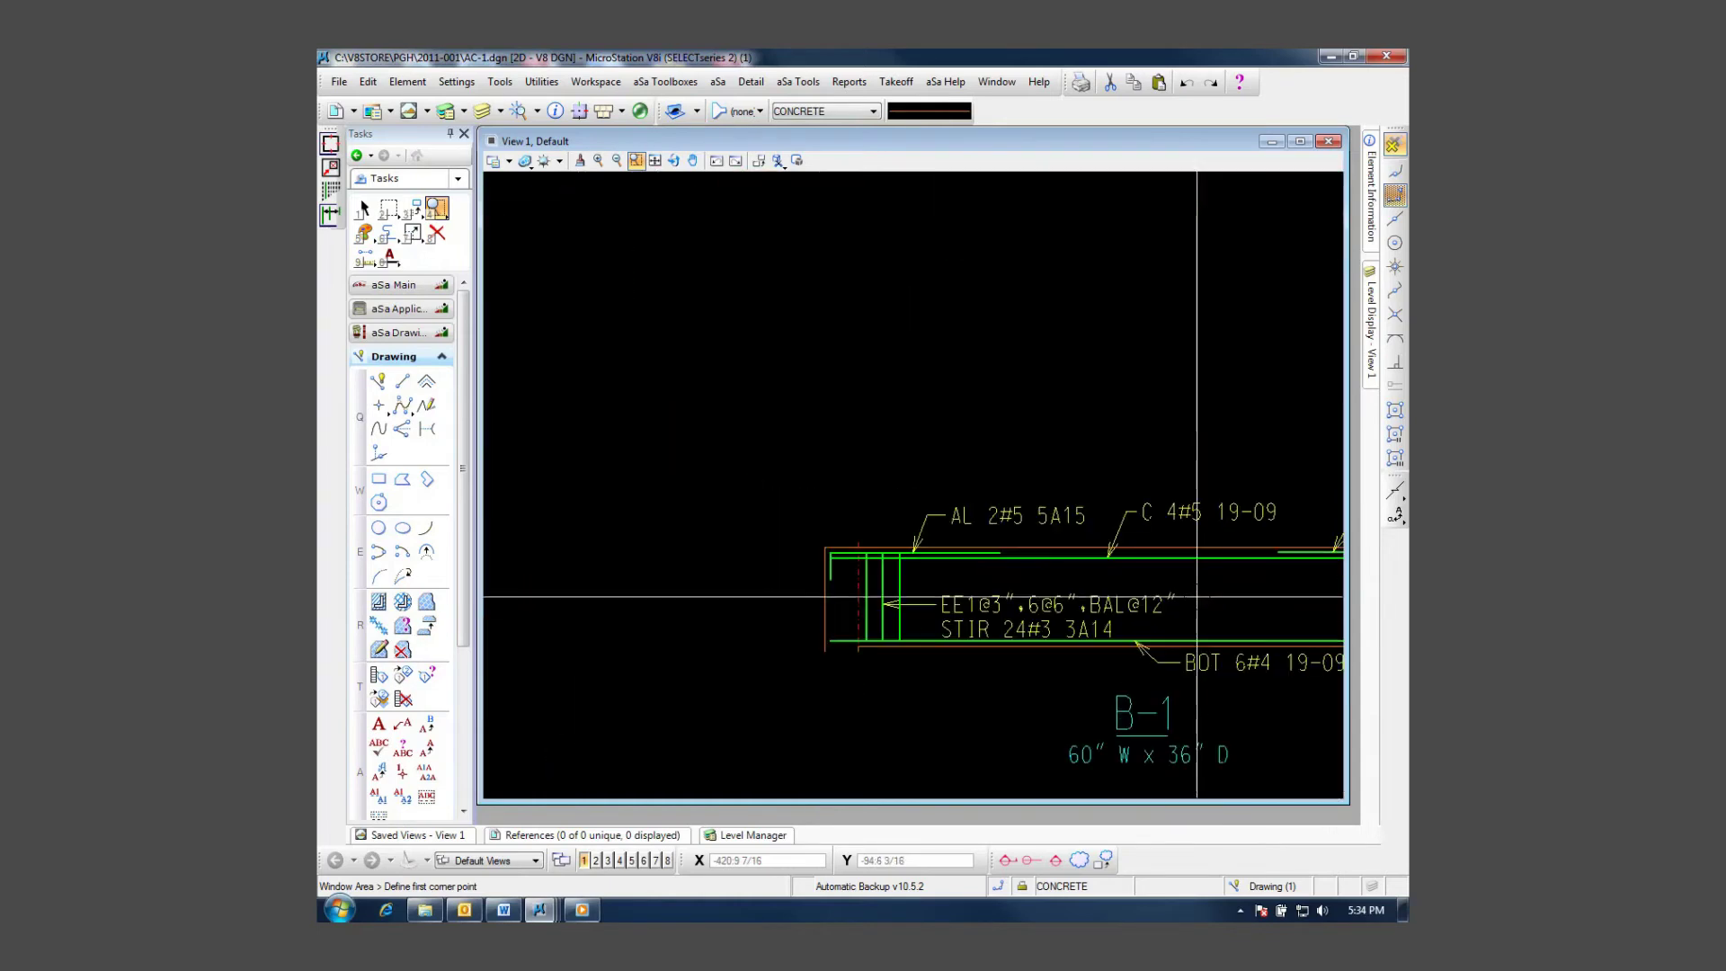
pyautogui.scroll(-2, 1196, 599)
pyautogui.scroll(-2, 1196, 600)
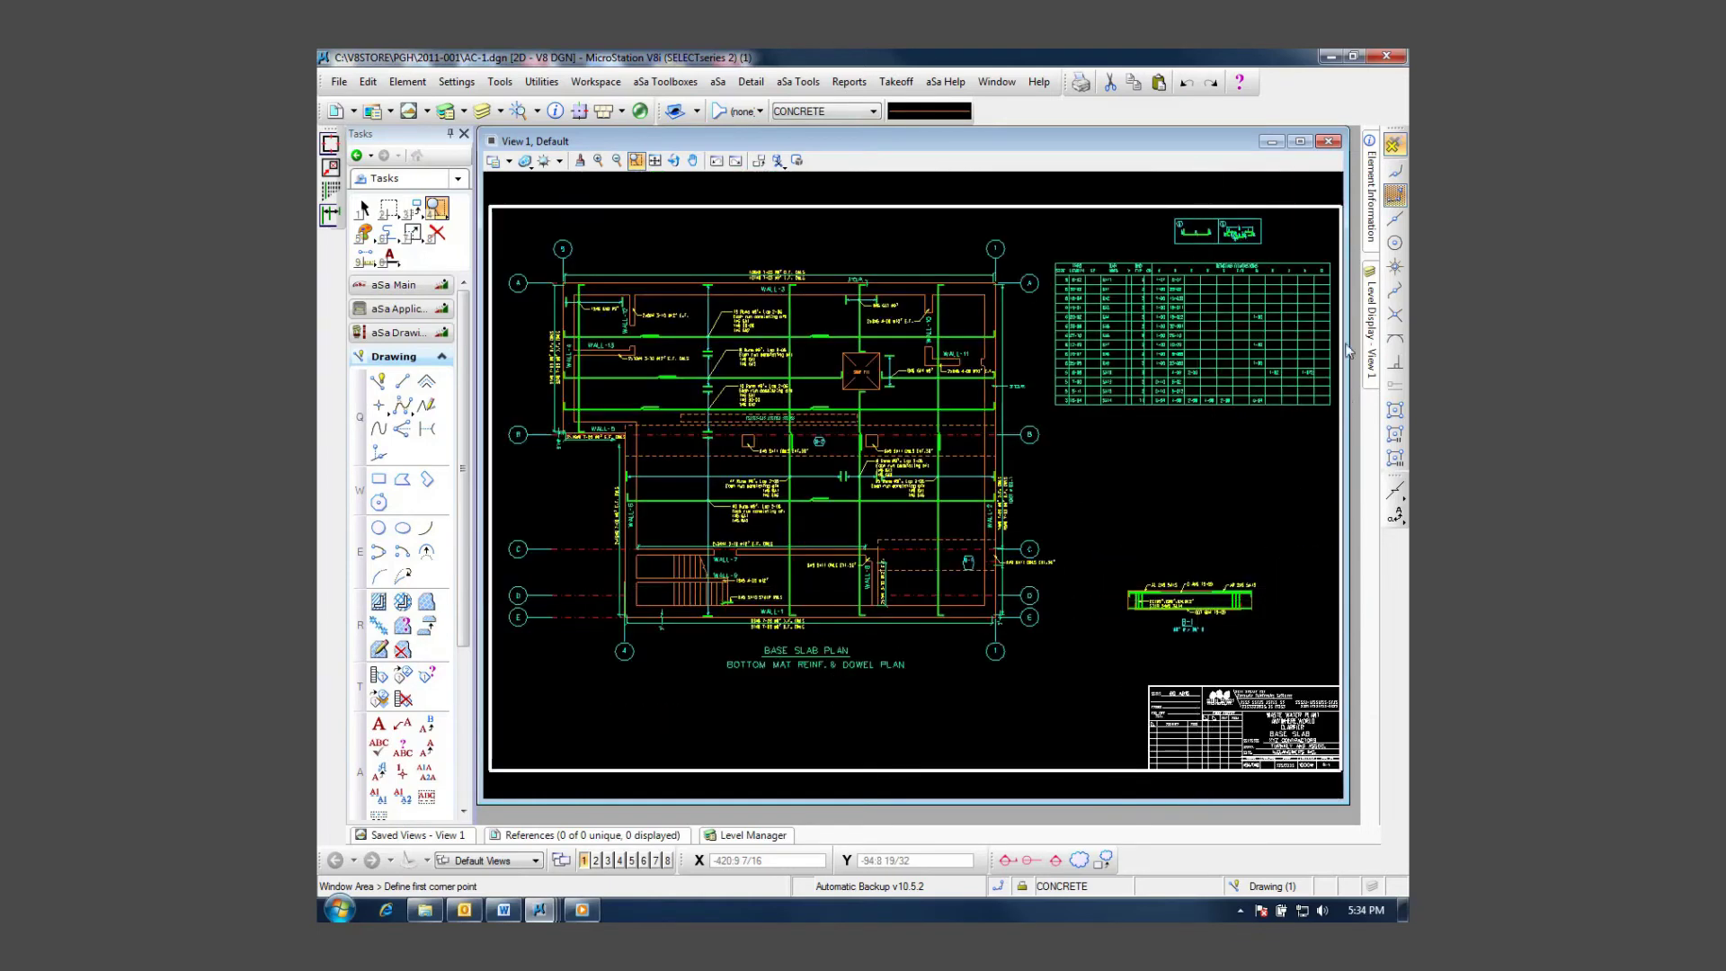
pyautogui.scroll(1, 1328, 223)
pyautogui.scroll(1, 1328, 223)
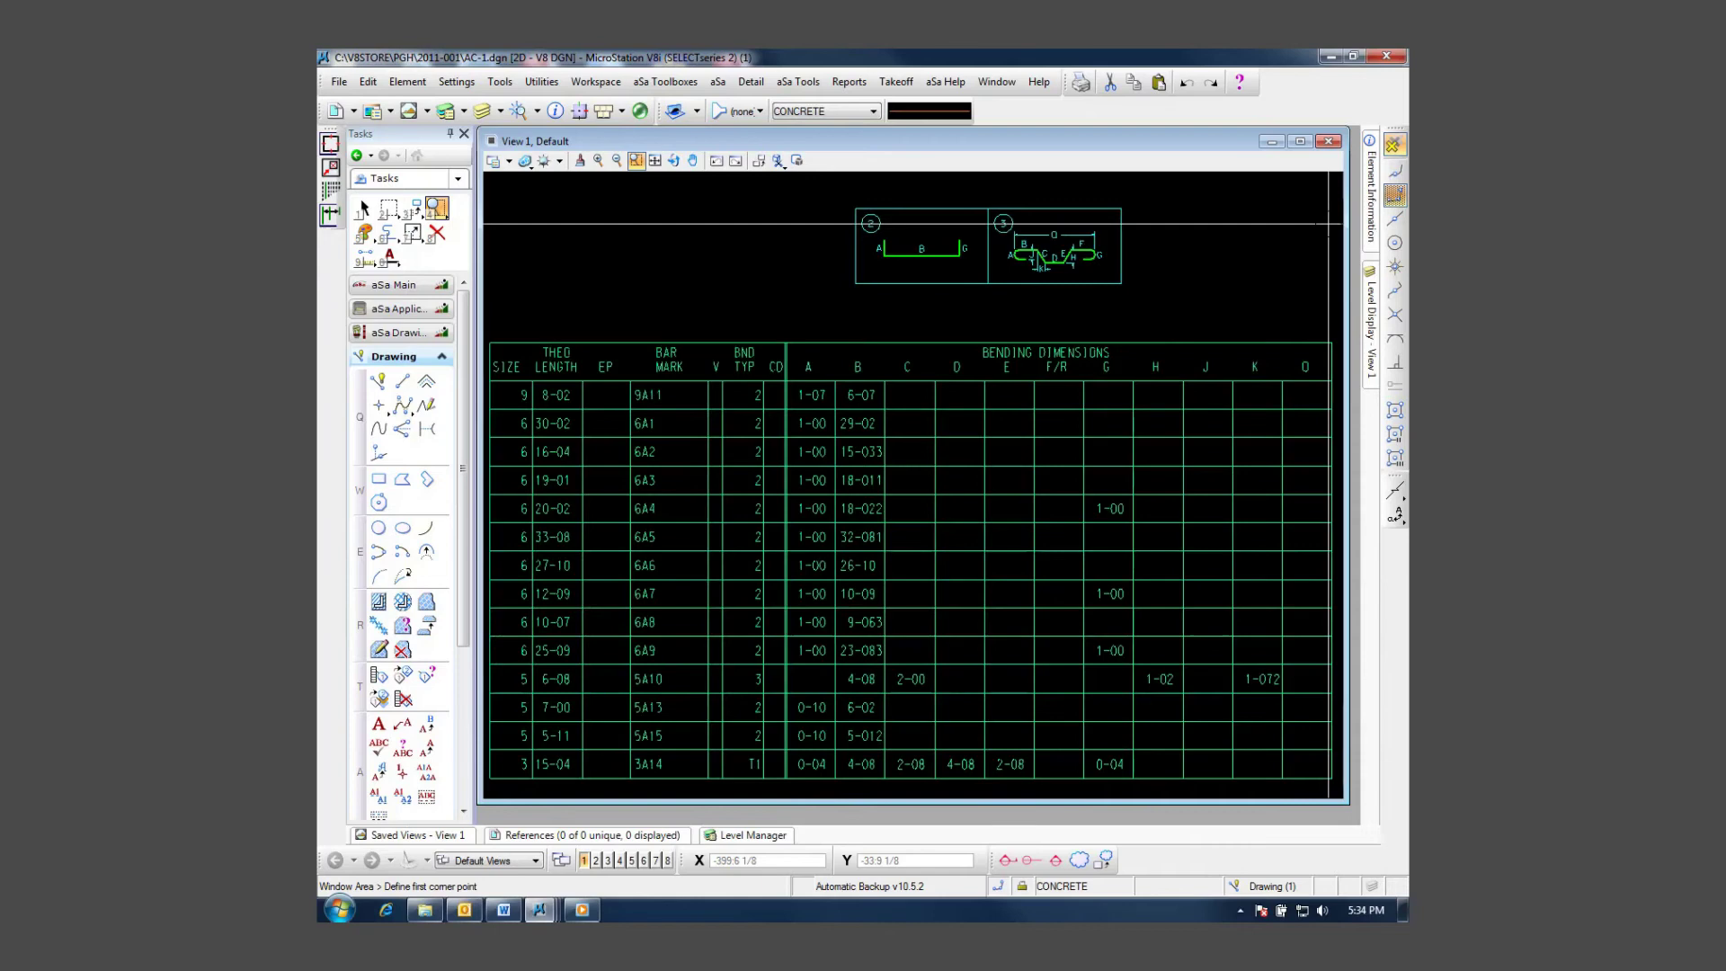
pyautogui.scroll(-1, 1329, 223)
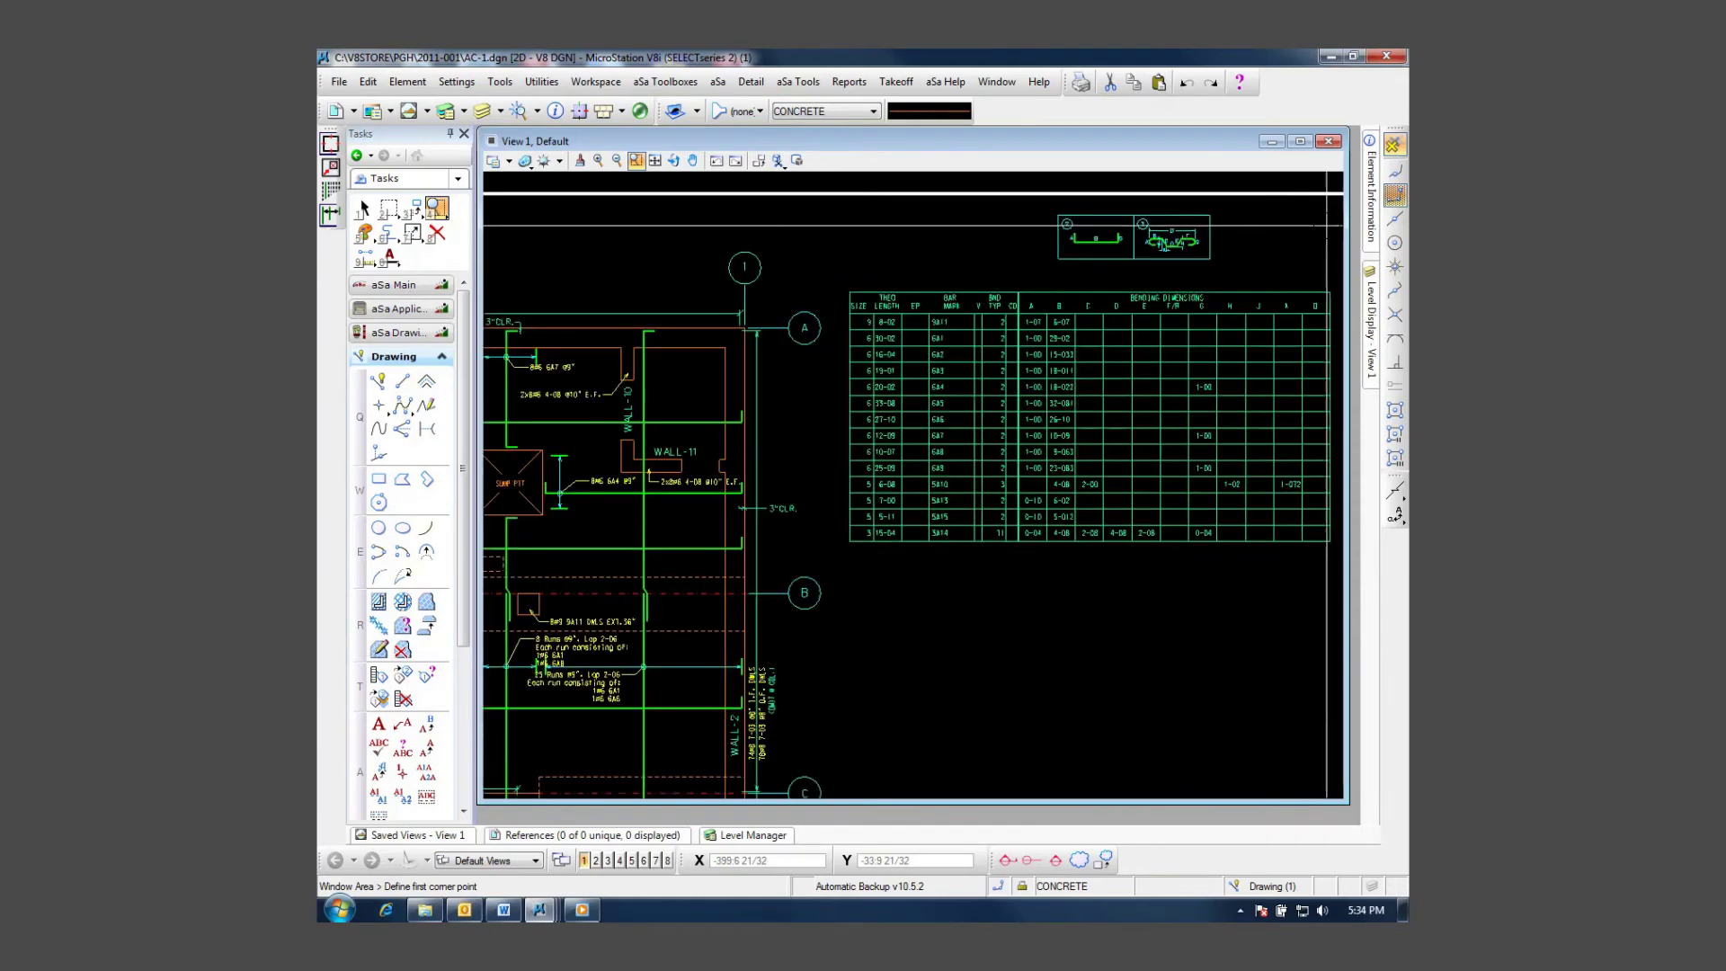
pyautogui.scroll(-1, 1329, 223)
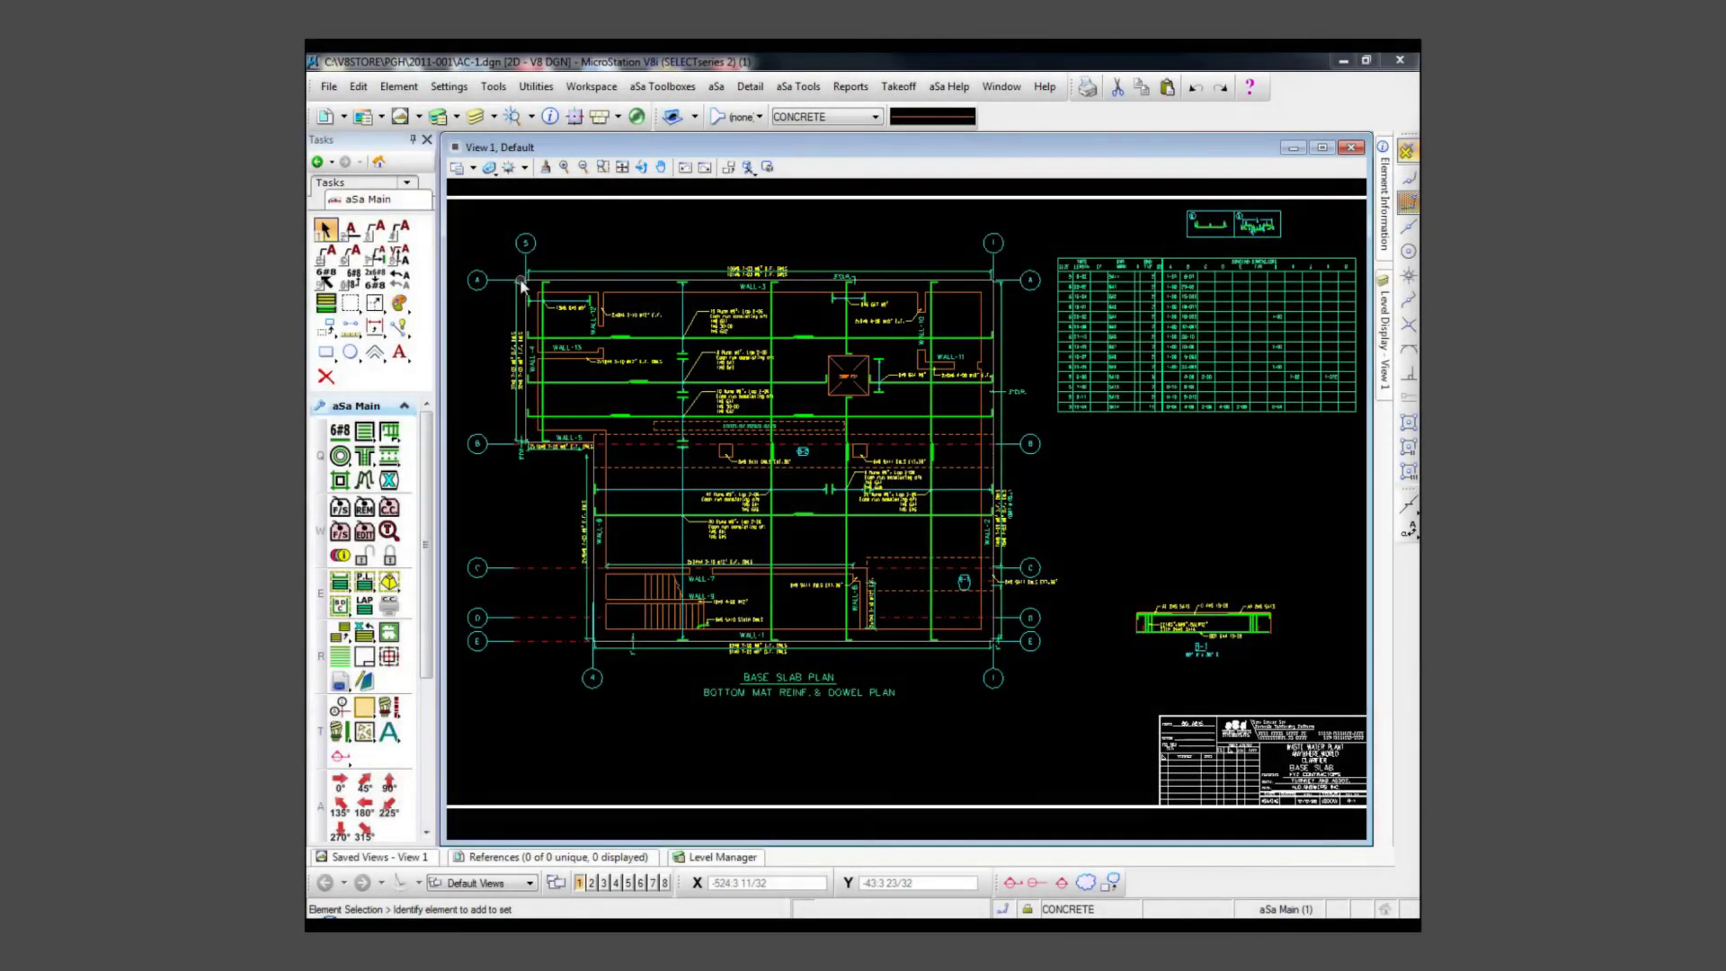
# Block-fence the WALL-12 and WALL-13 dowels and start an aSa takeoff of the fenced bars
pyautogui.scroll(3, 521, 285)
pyautogui.scroll(3, 520, 280)
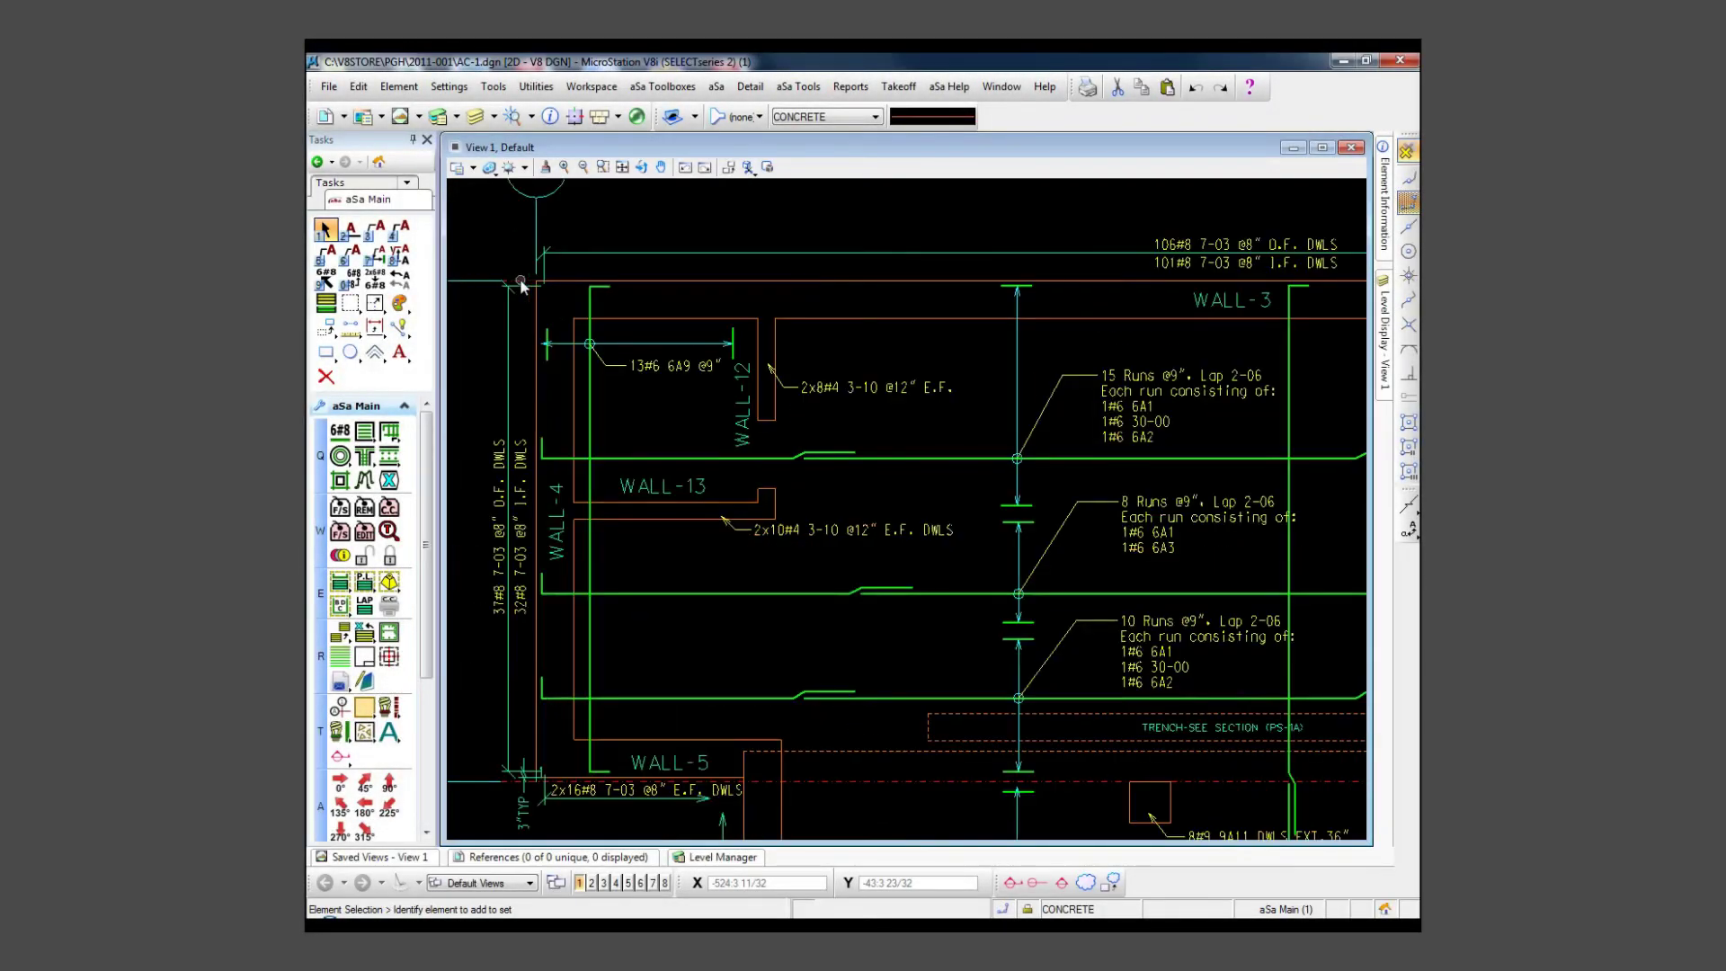
pyautogui.click(350, 303)
pyautogui.click(463, 321)
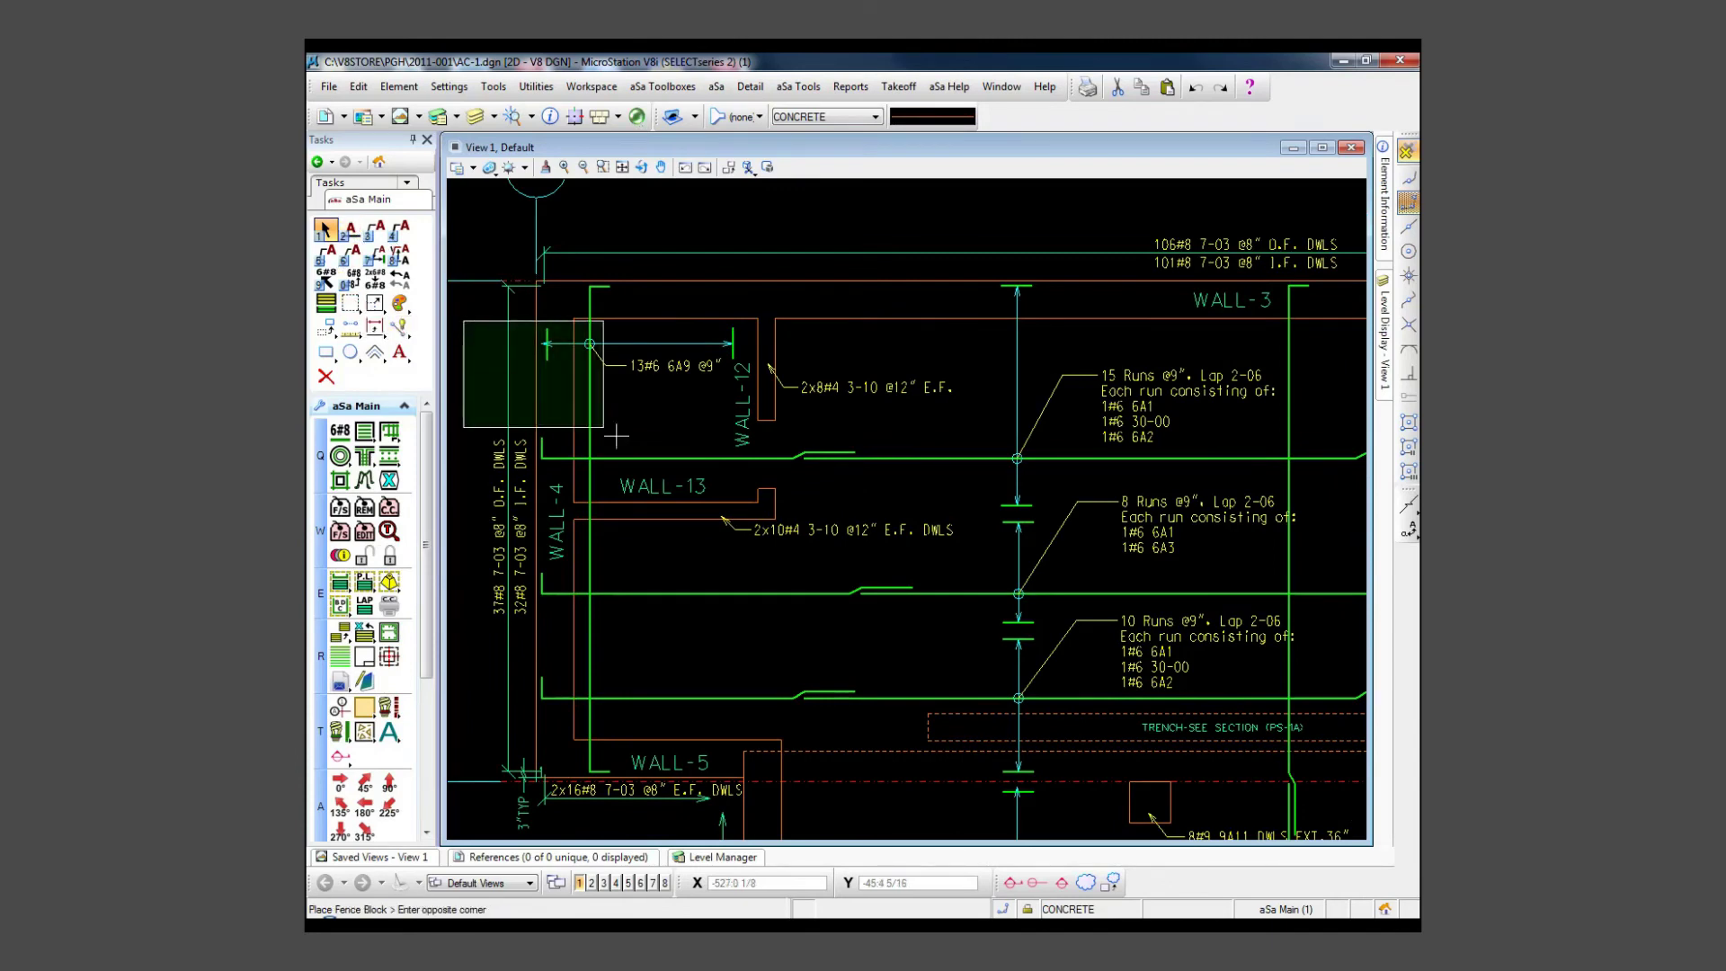
pyautogui.click(982, 672)
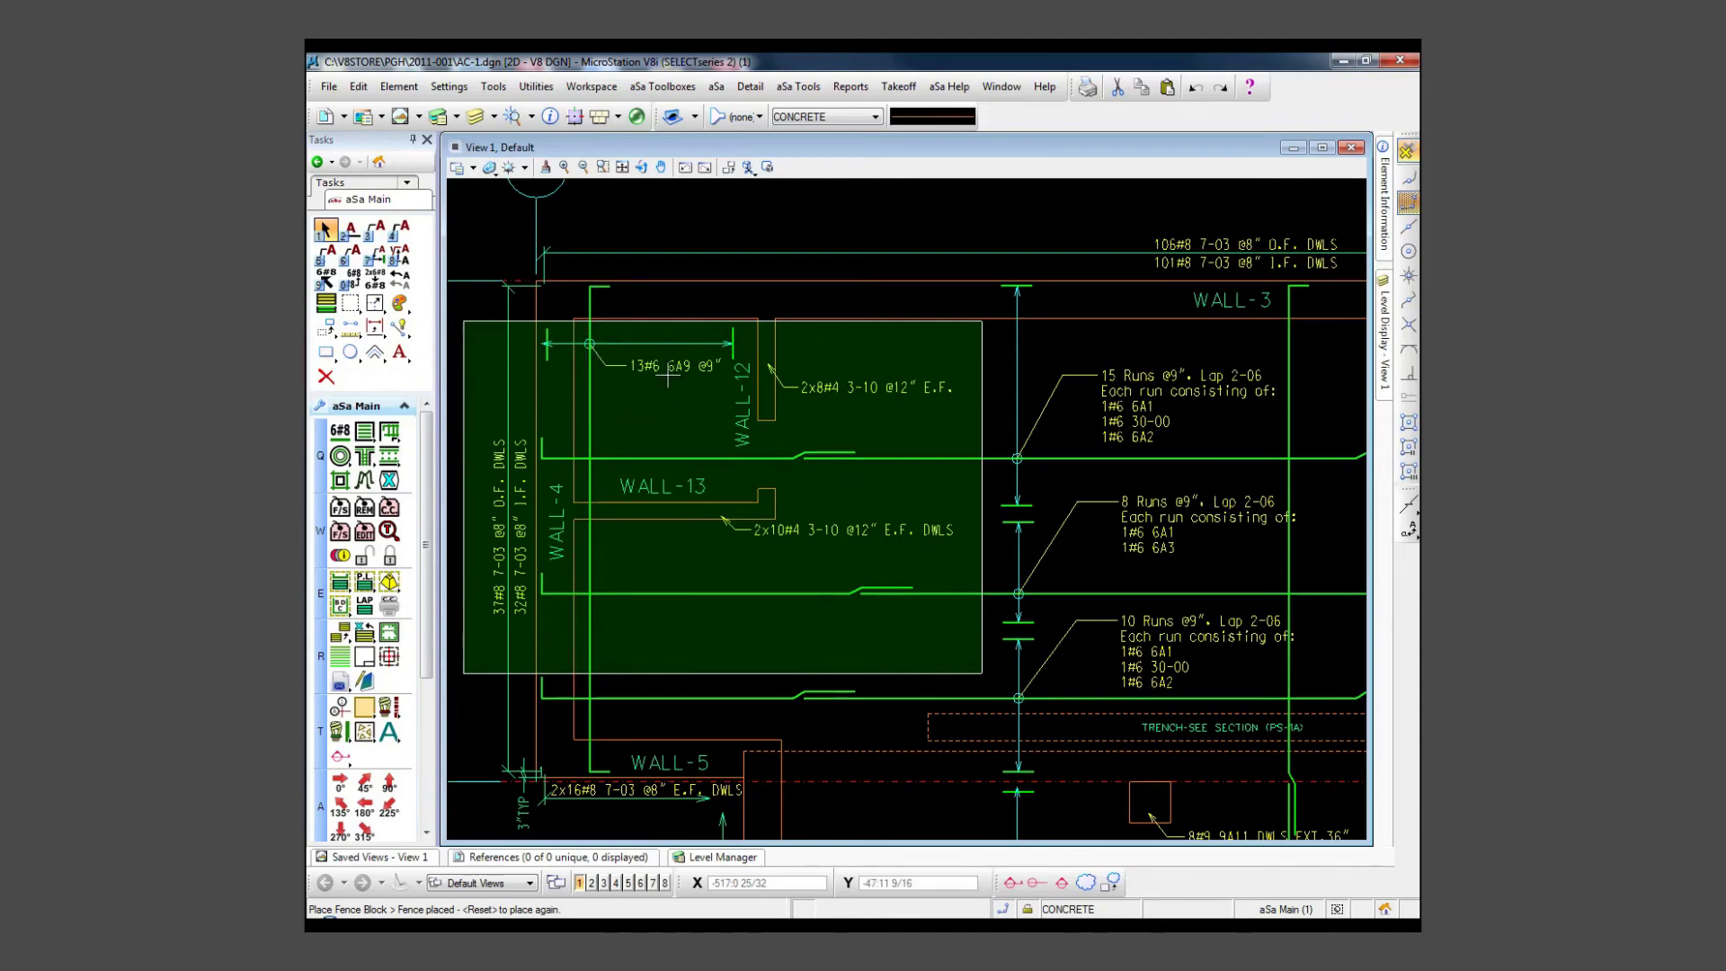
pyautogui.click(339, 509)
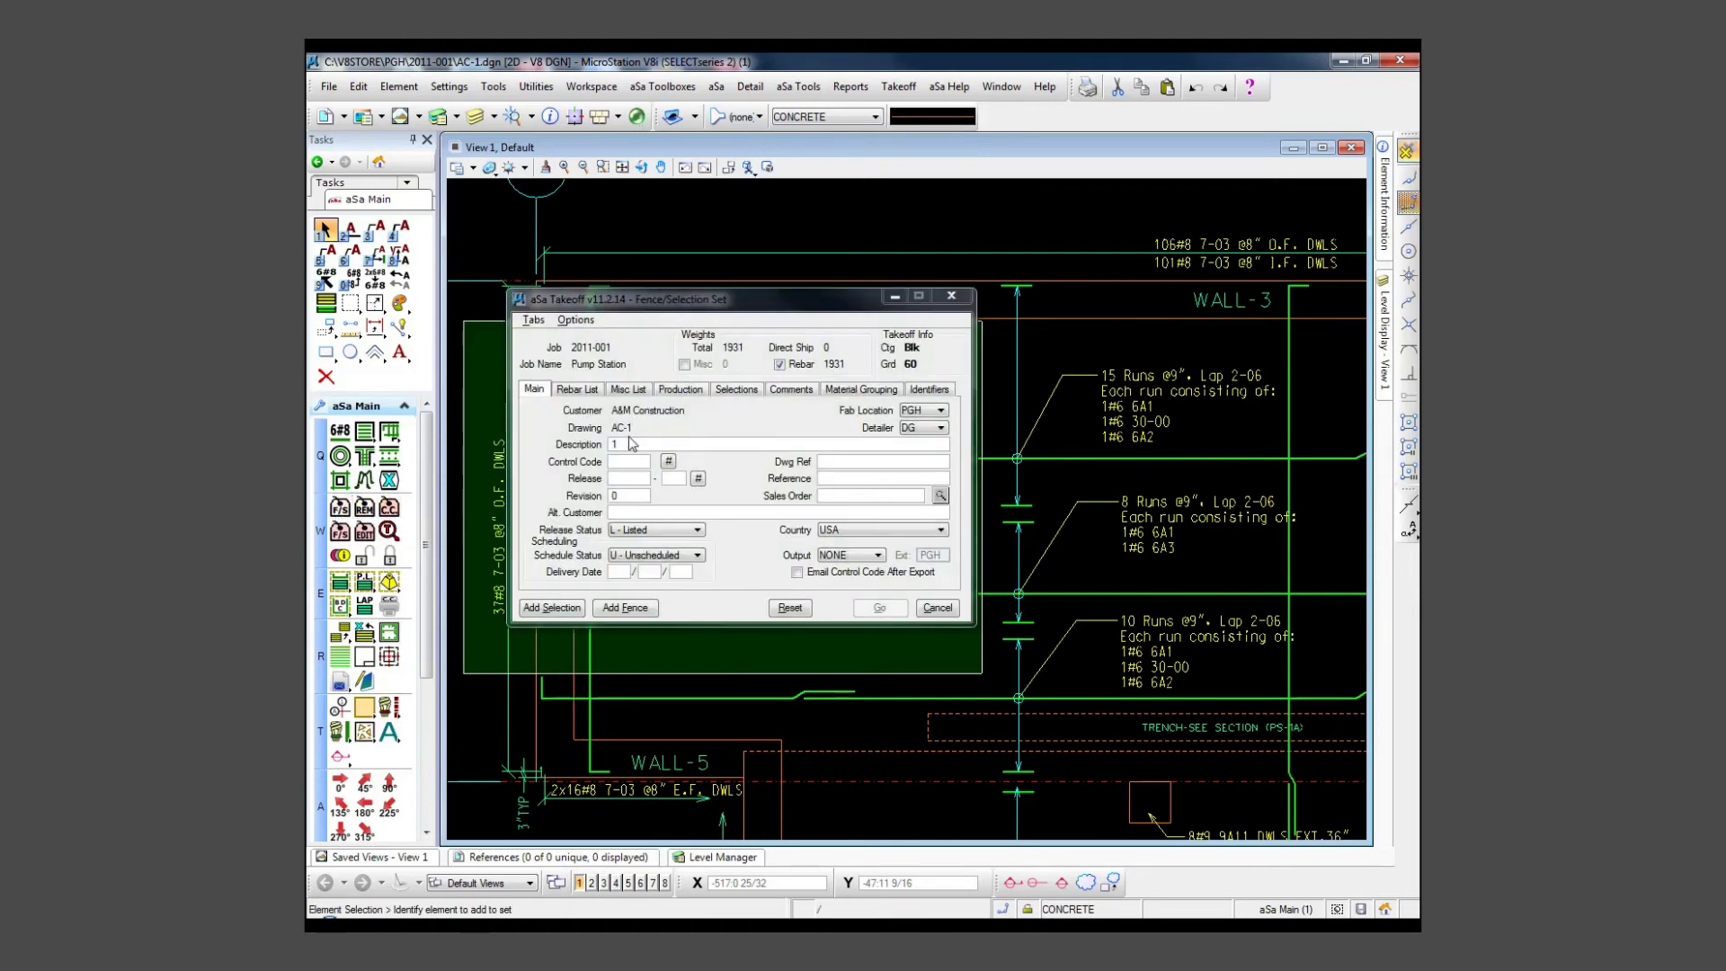
# Describe the takeoff as WALL DWLS and fill in the control code and release number 4
pyautogui.doubleClick(630, 445)
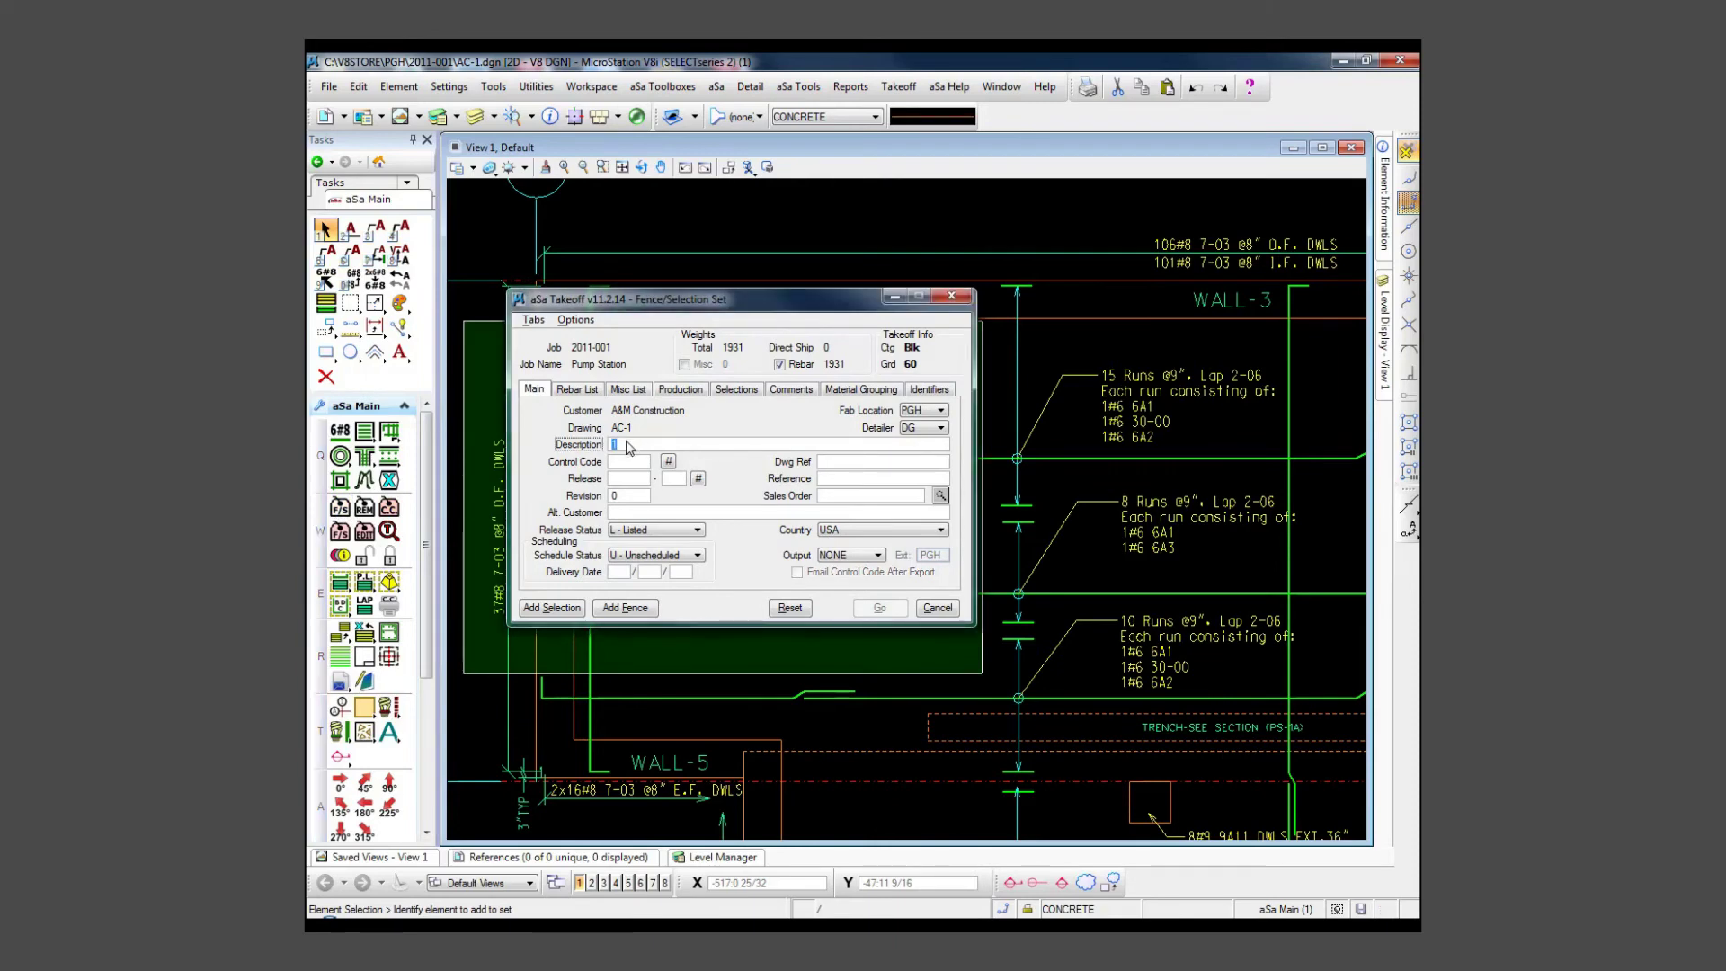
pyautogui.write('WALL DWLS')
pyautogui.press('Tab')
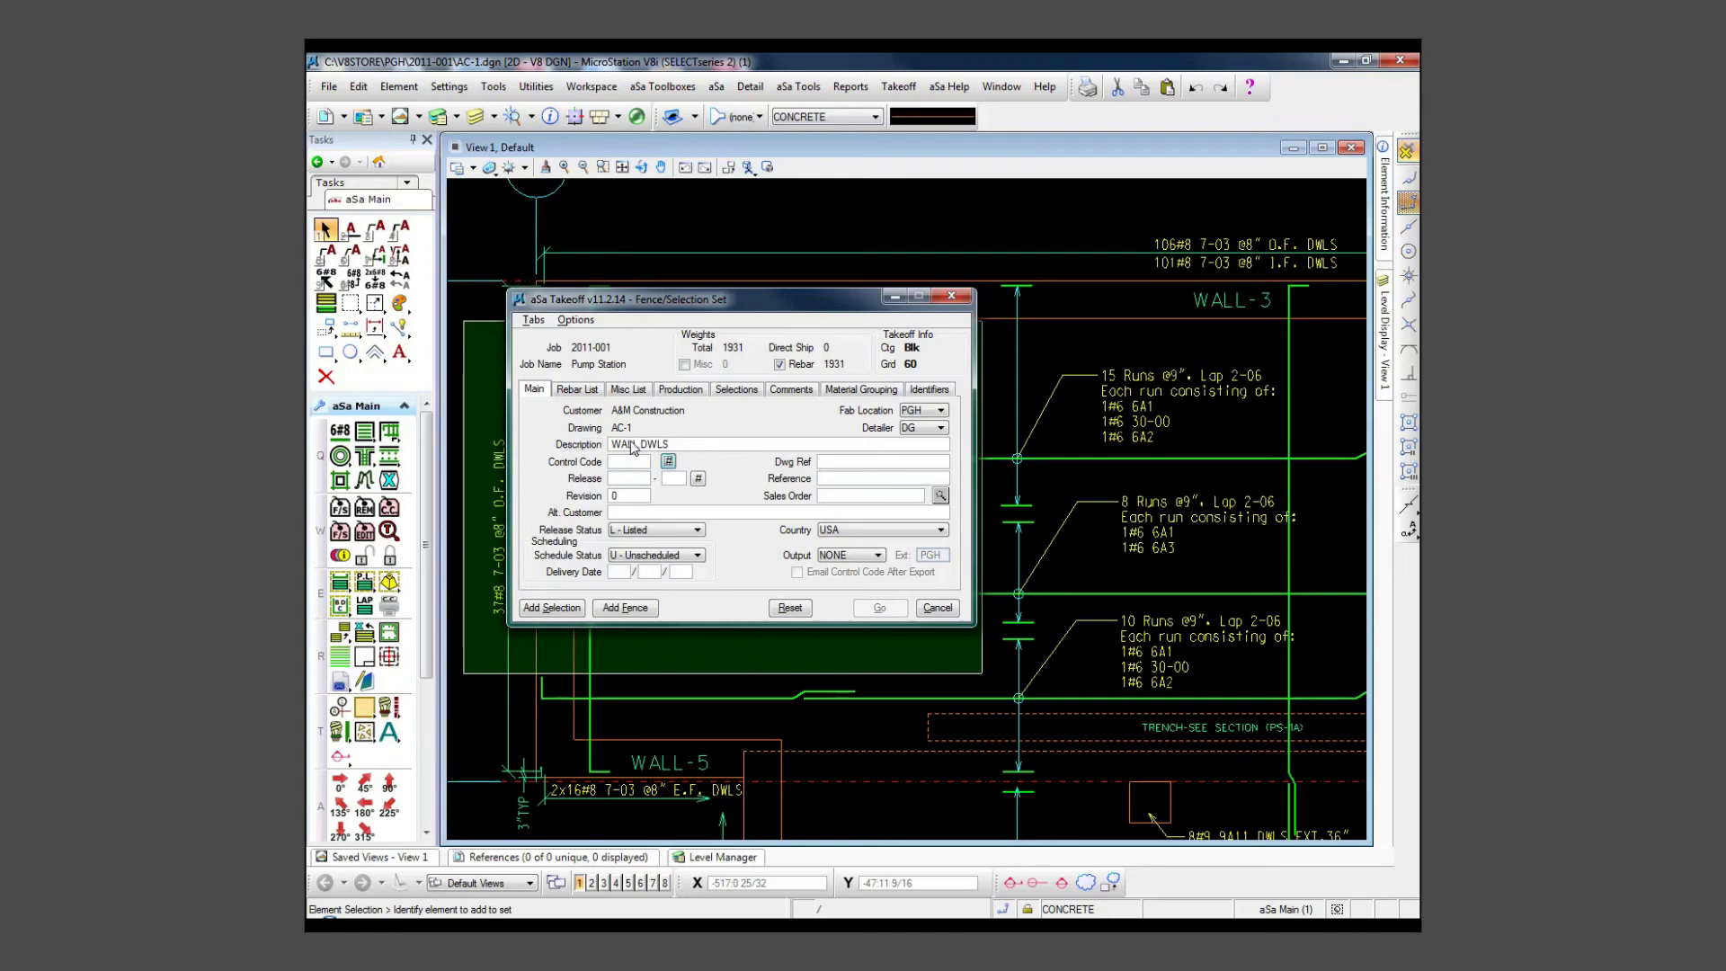
pyautogui.click(697, 479)
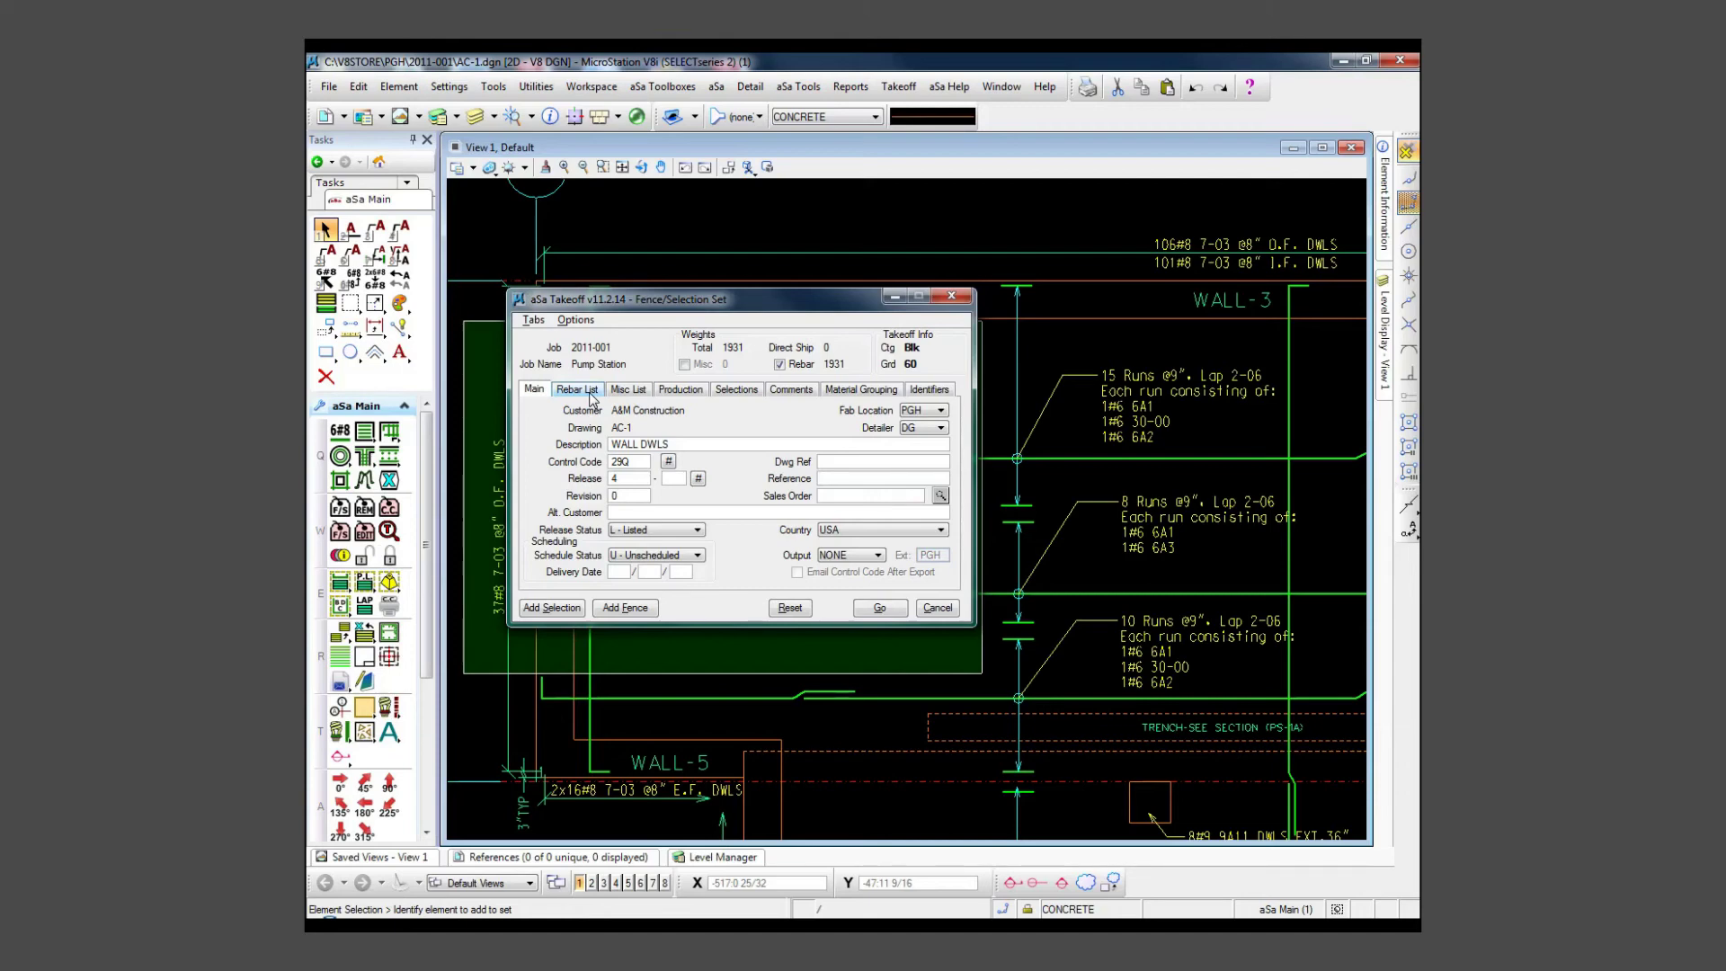
pyautogui.click(591, 392)
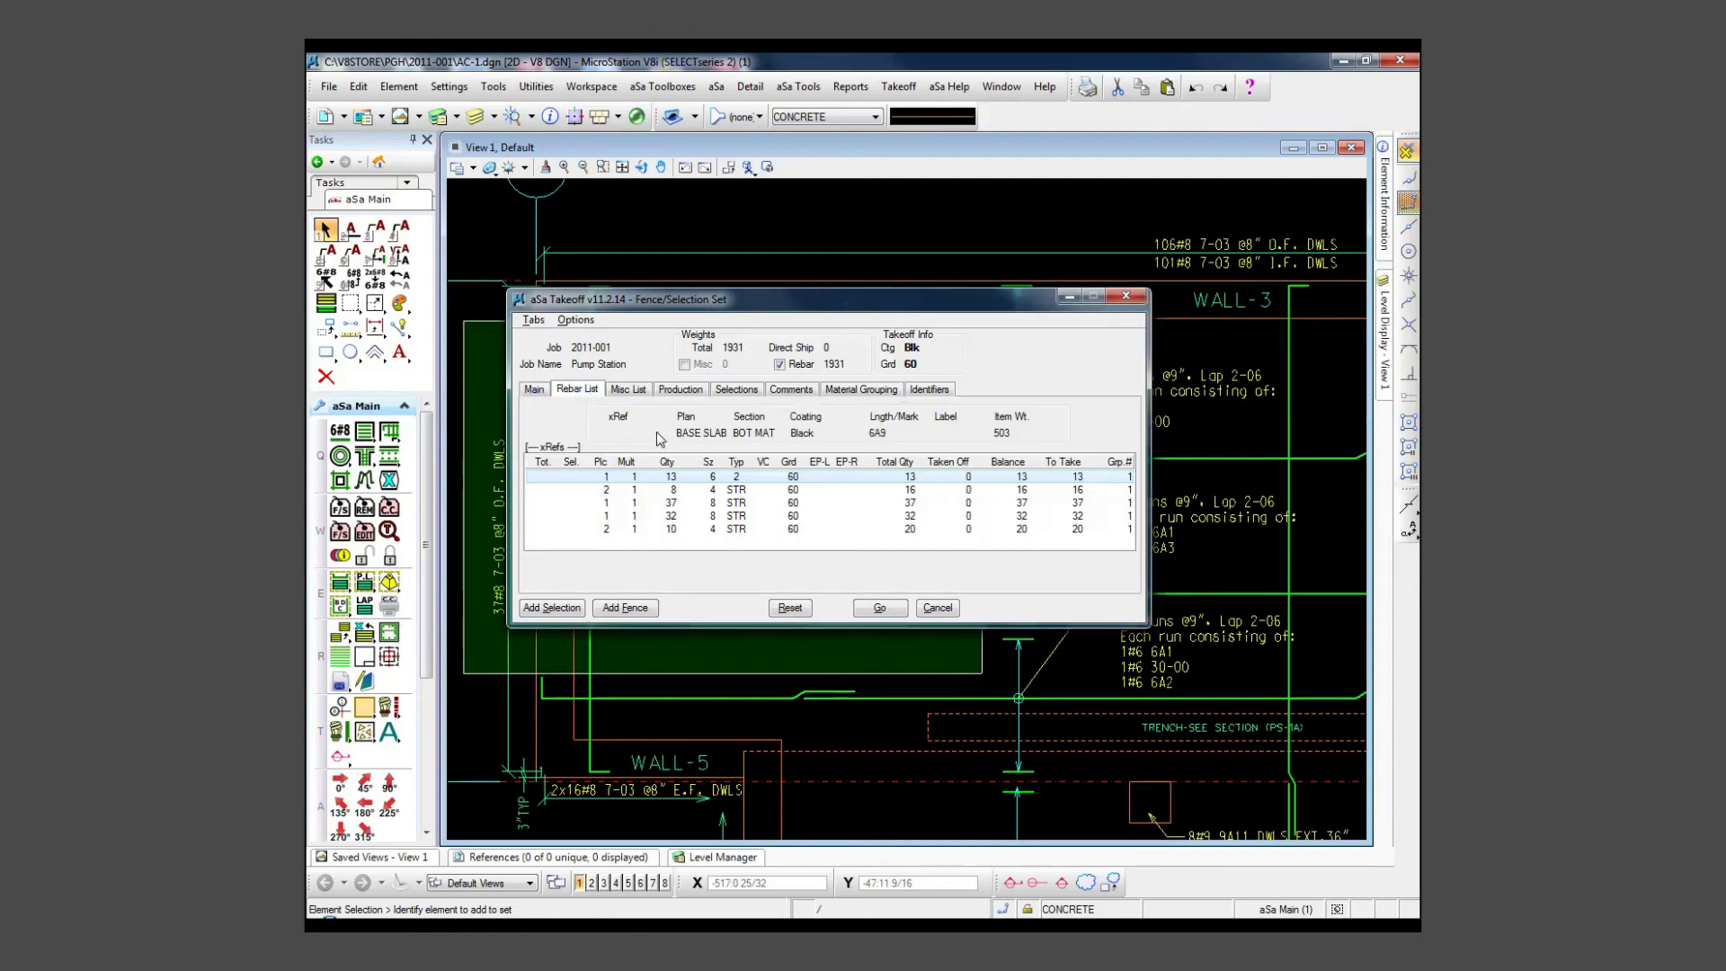
# Set the 6A9 bars to take to 0 and run the takeoff at 1428 lbs
pyautogui.click(833, 483)
pyautogui.moveTo(794, 306); pyautogui.dragTo(877, 547)
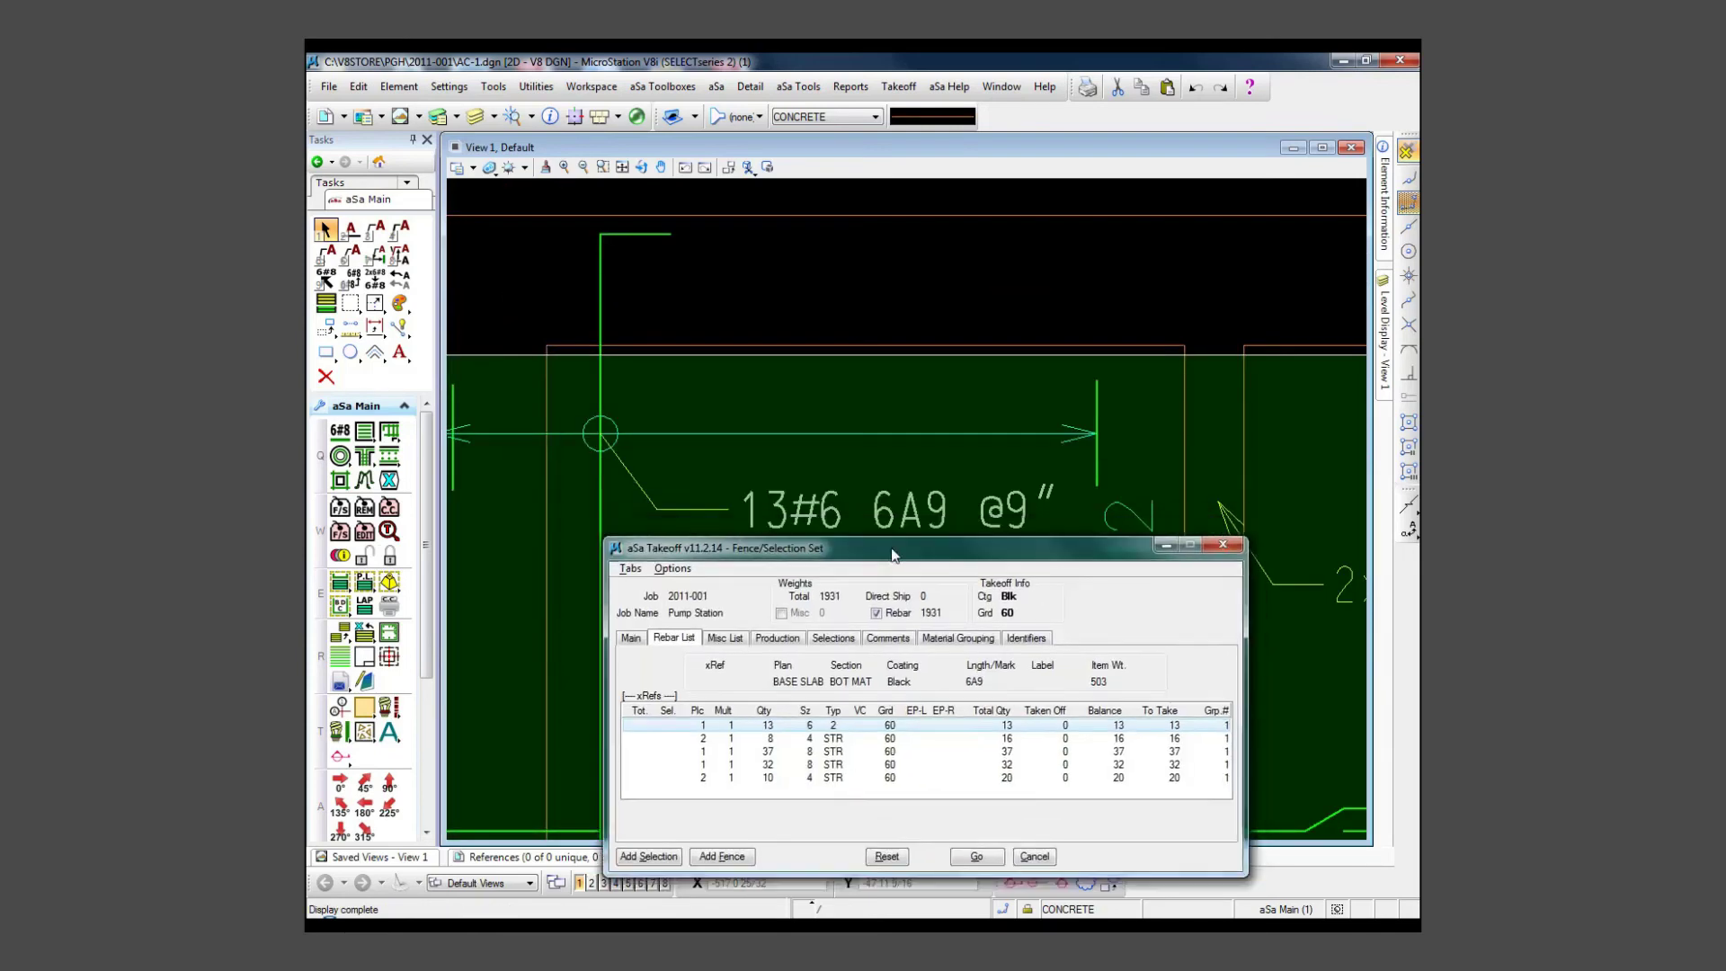
pyautogui.click(1161, 719)
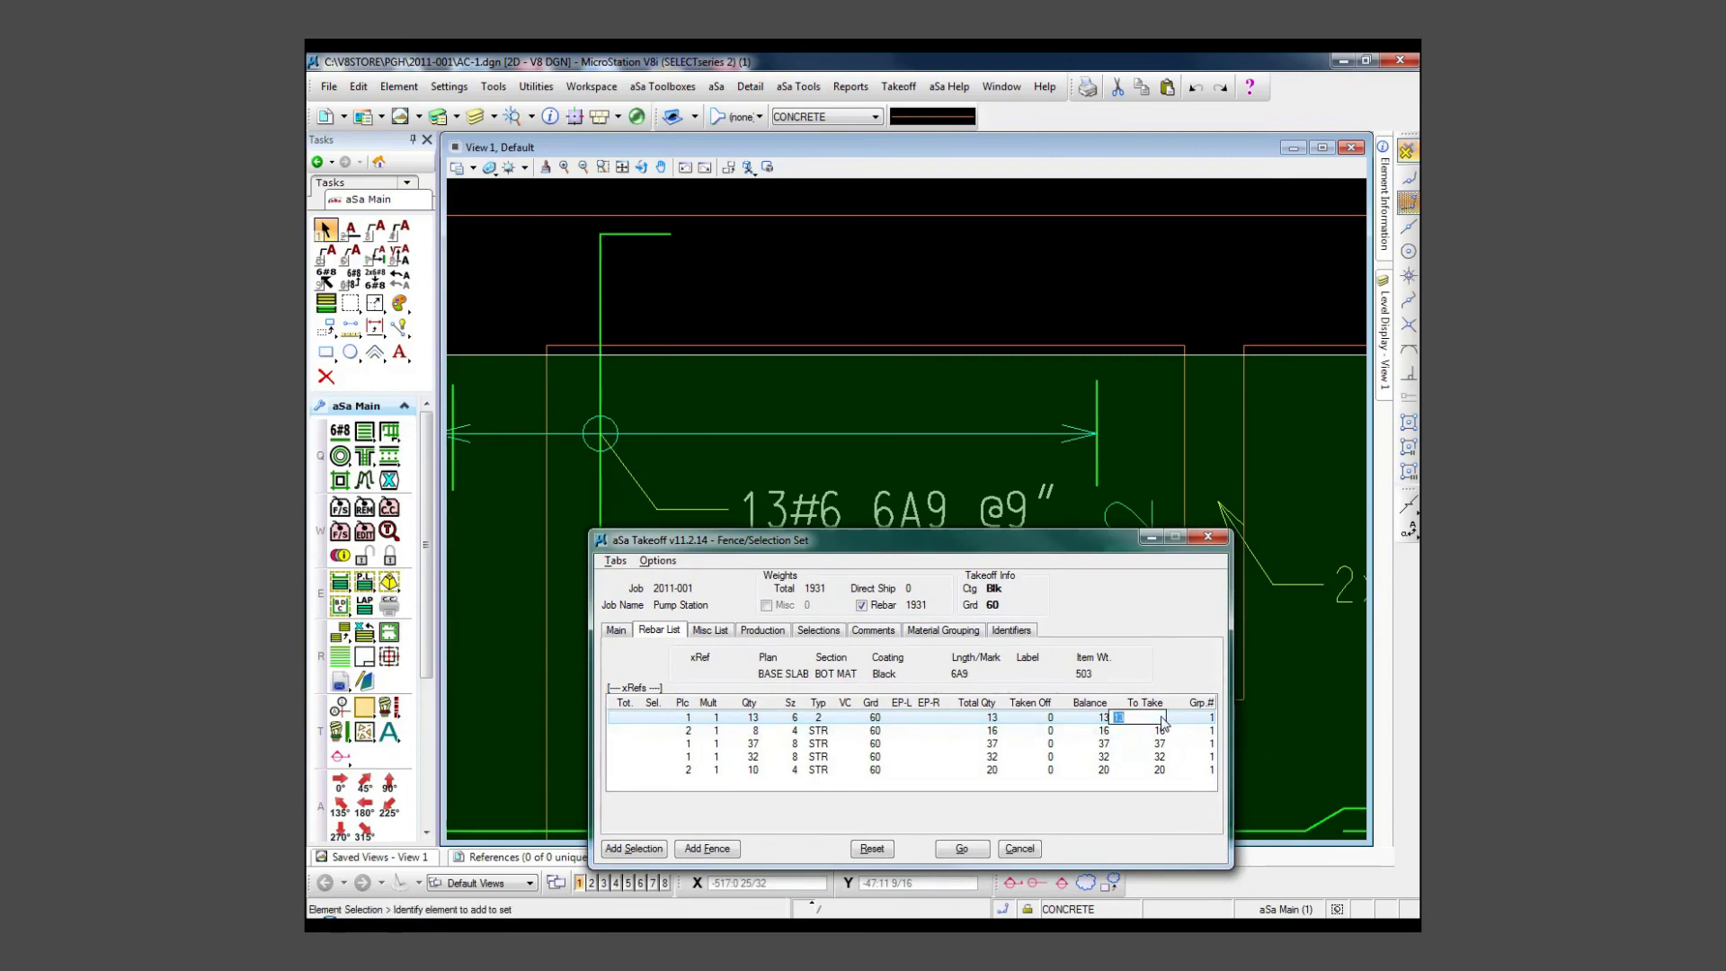
pyautogui.write('0')
pyautogui.press('Return')
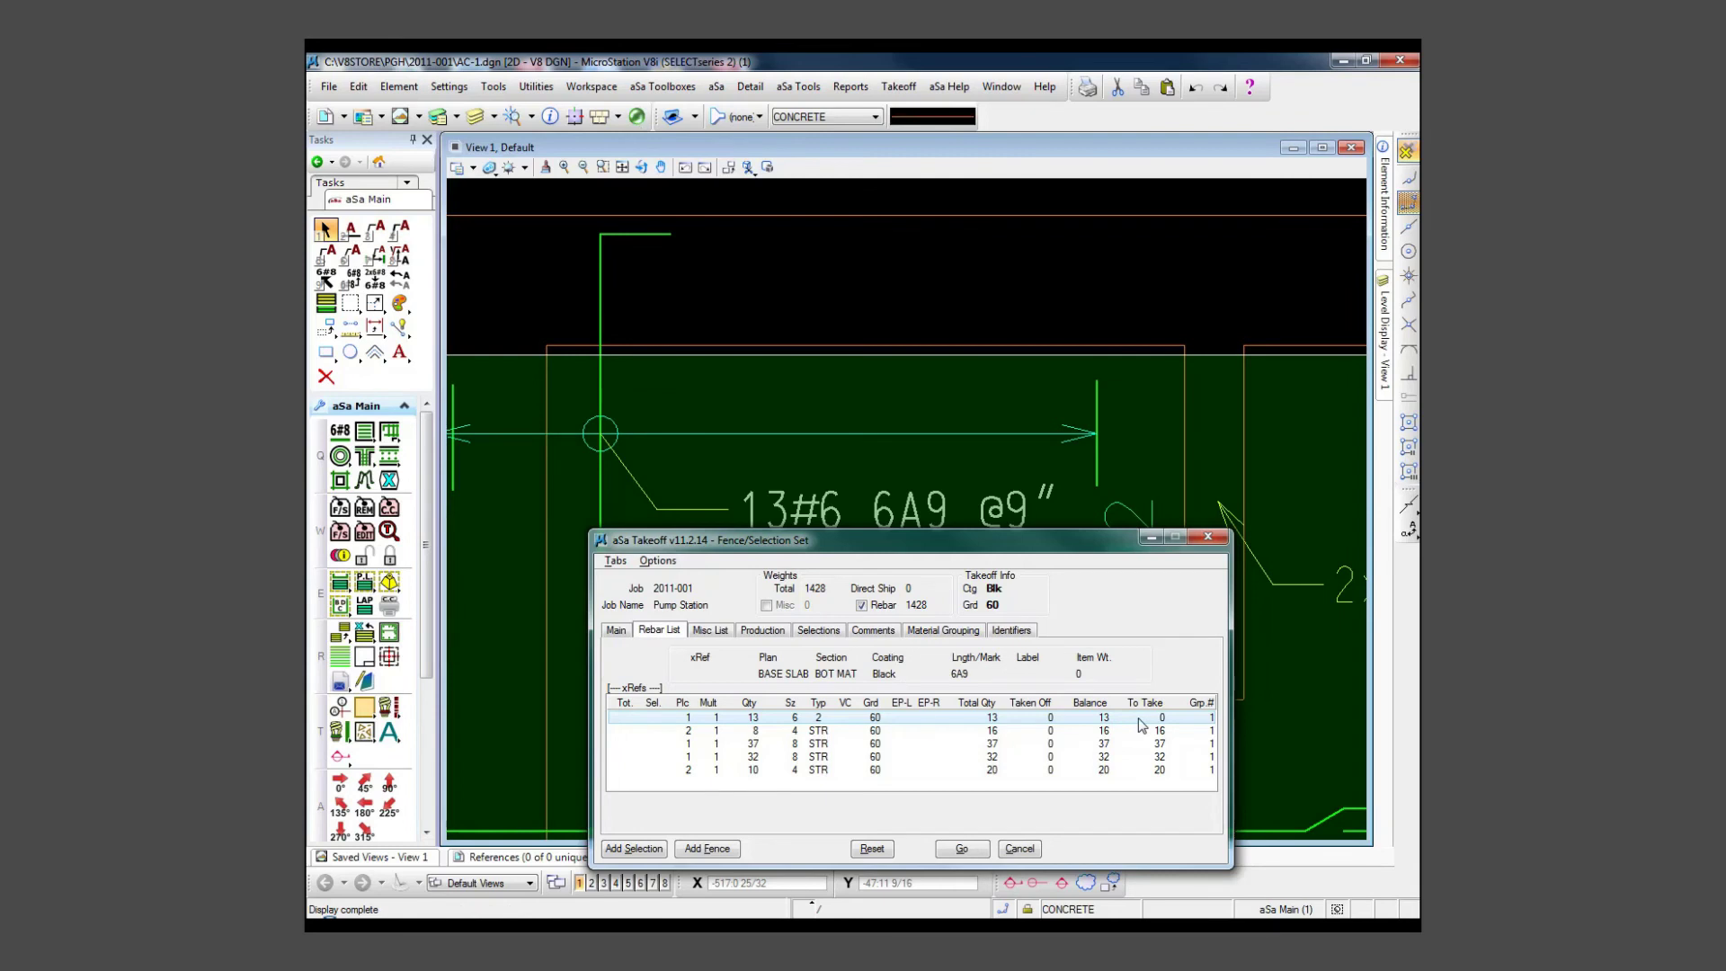
pyautogui.click(962, 850)
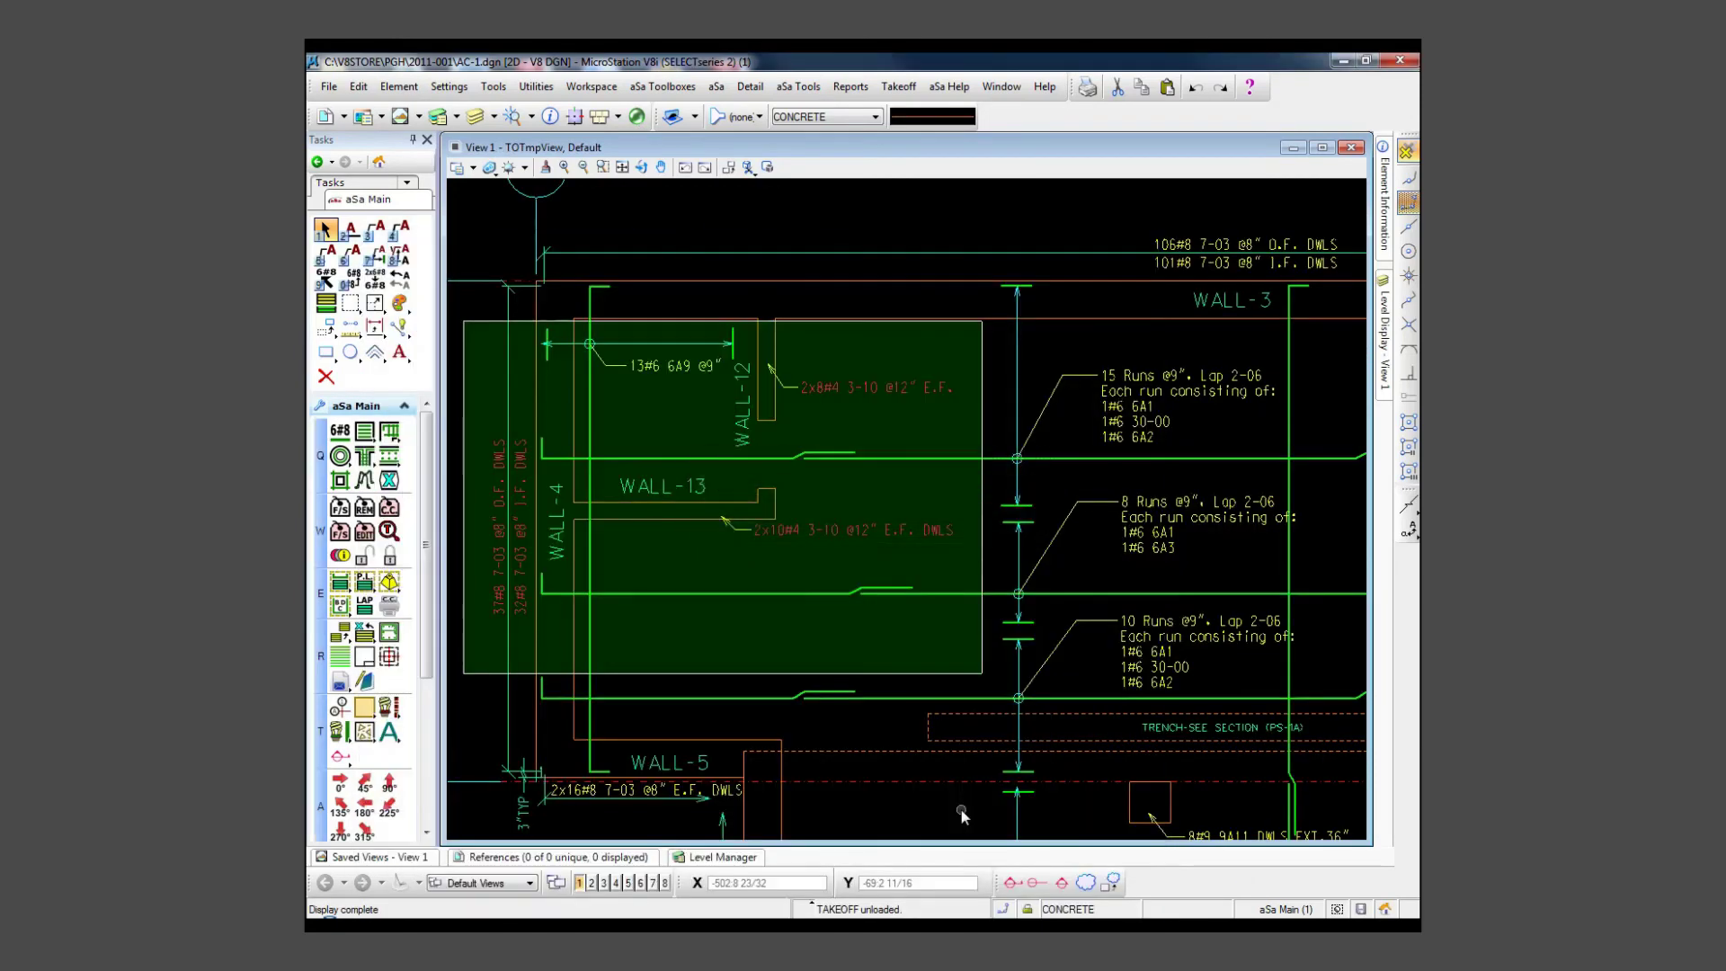
# Drop the fence block from around the WALL-12 and WALL-13 dowels
pyautogui.click(926, 644)
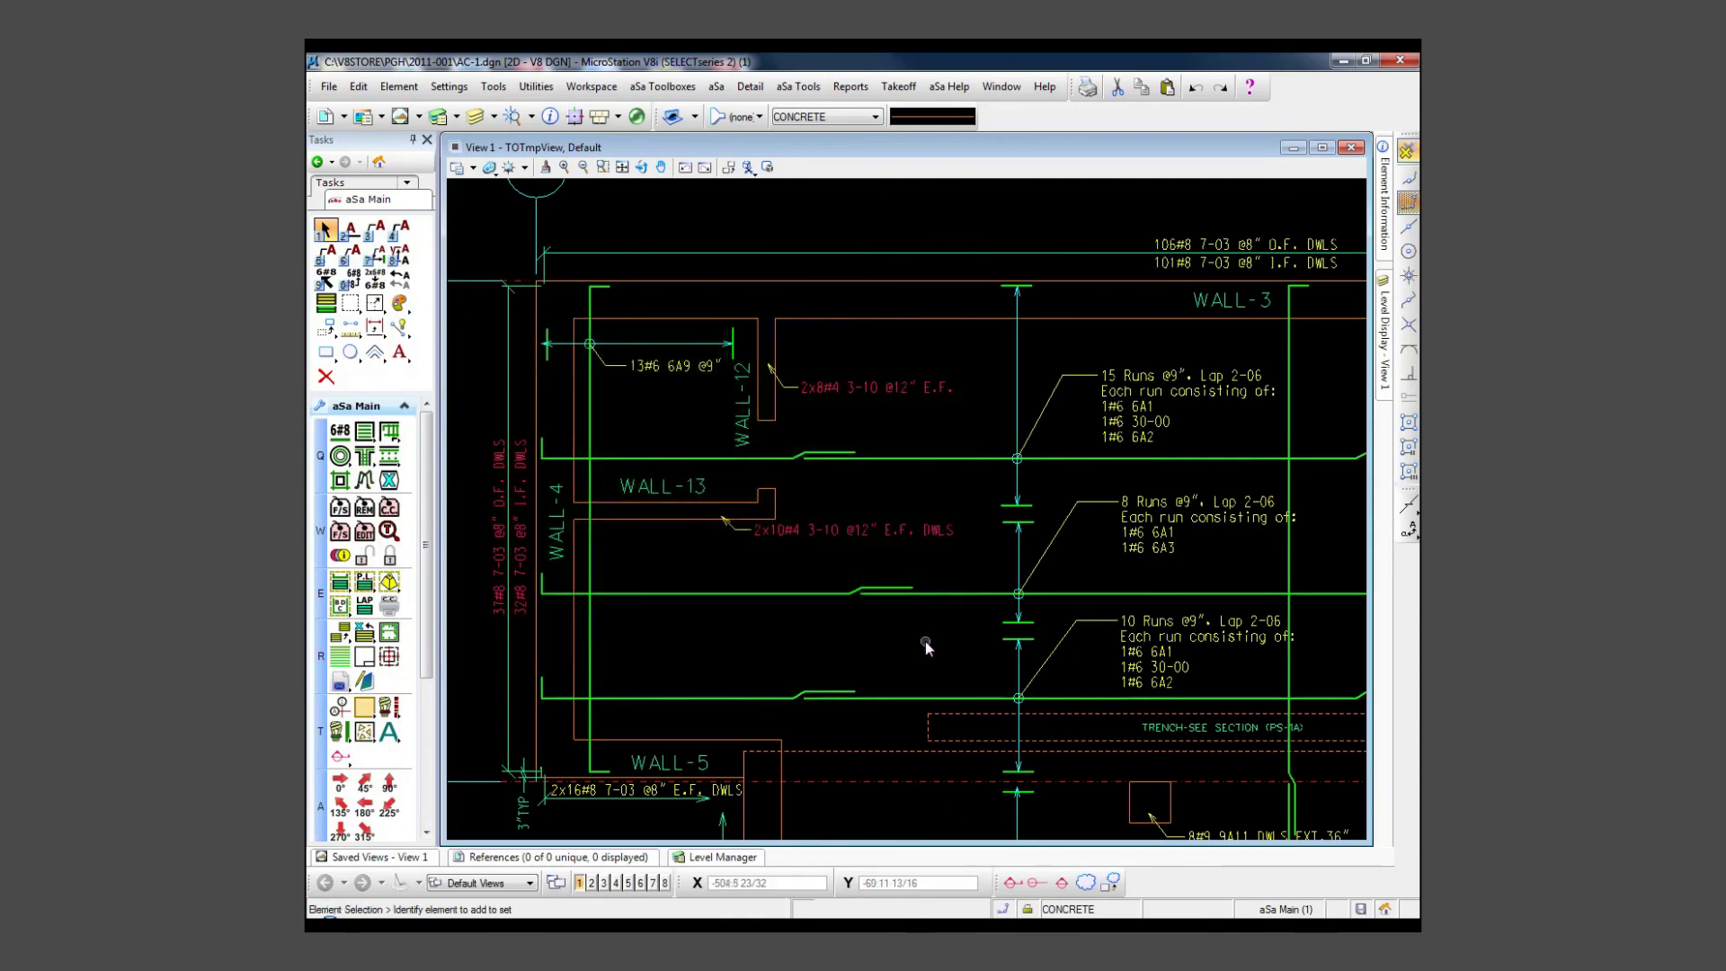